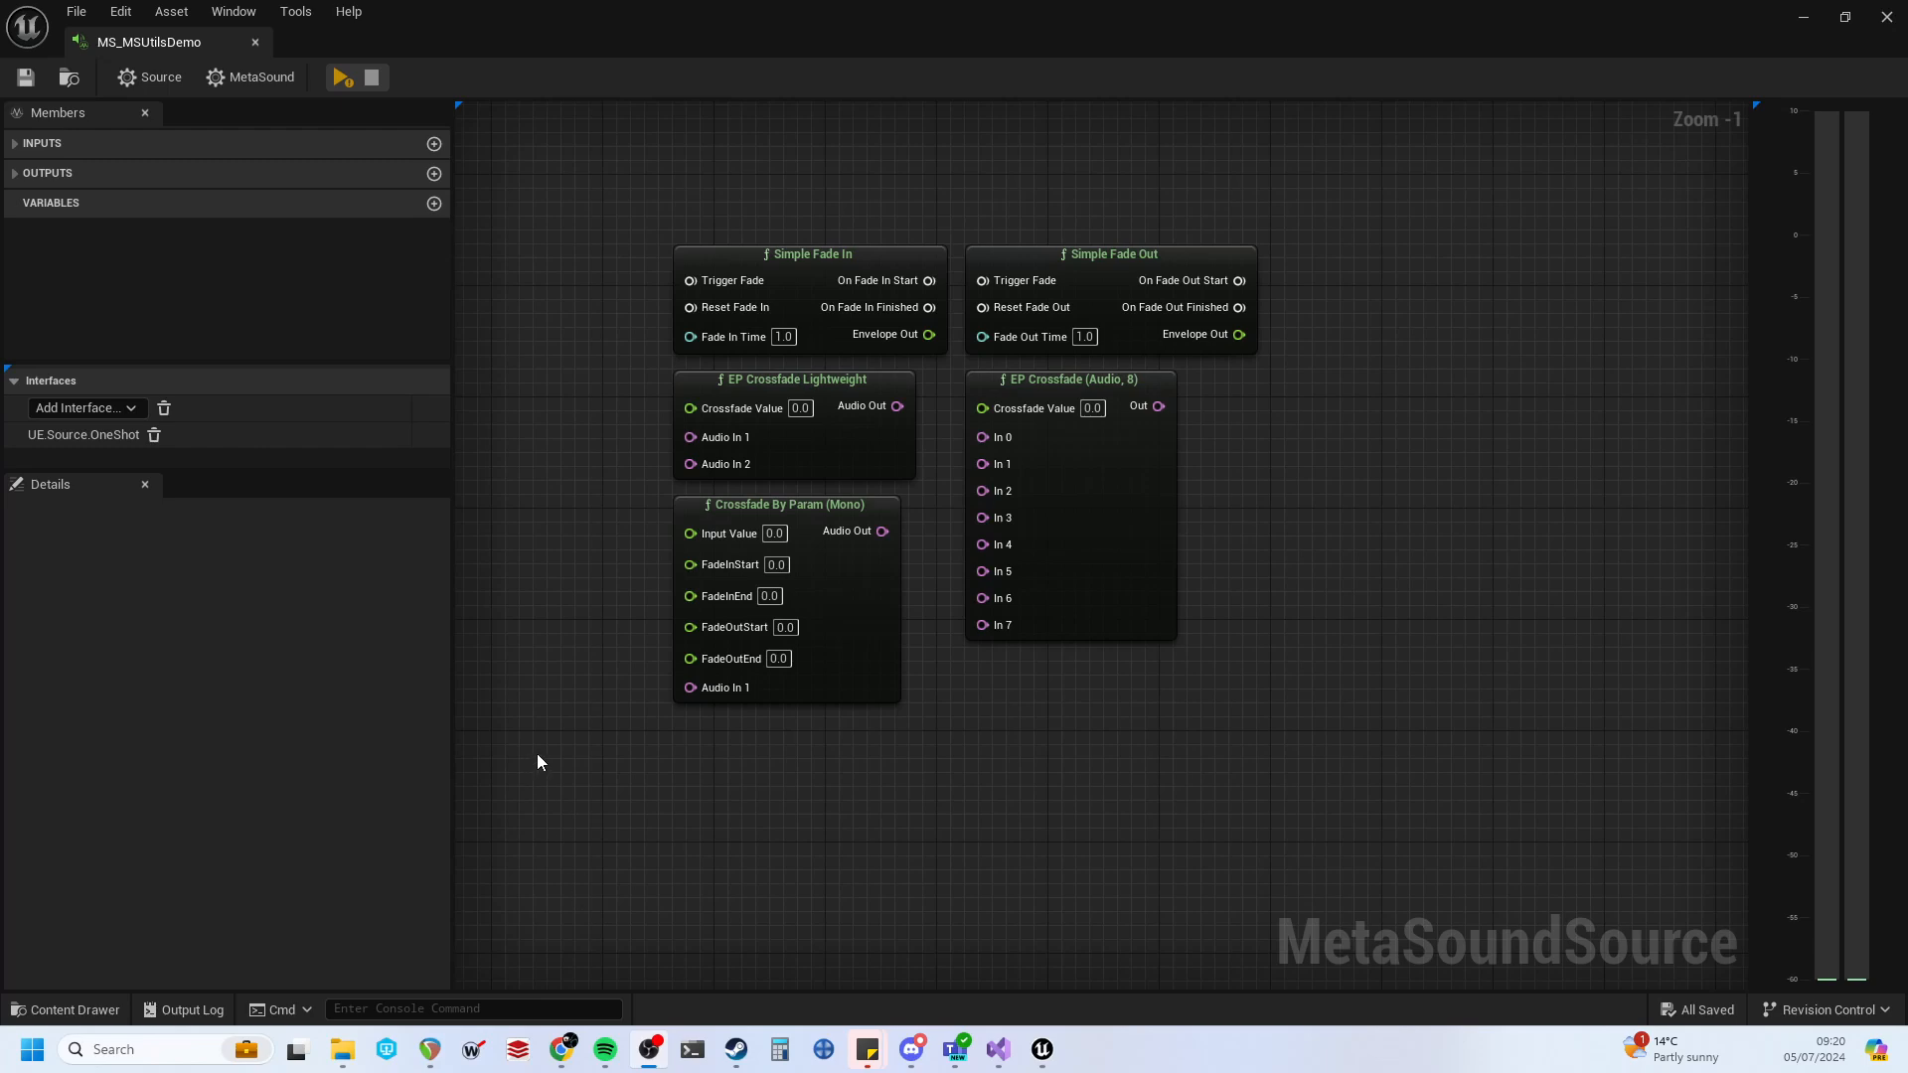
Examine the demo graph from the utility nodes through the four wave players to the crossfade, panner and mixer nodes.
right_drag(524, 784, 784, 389)
scroll(578, 787, down, 5)
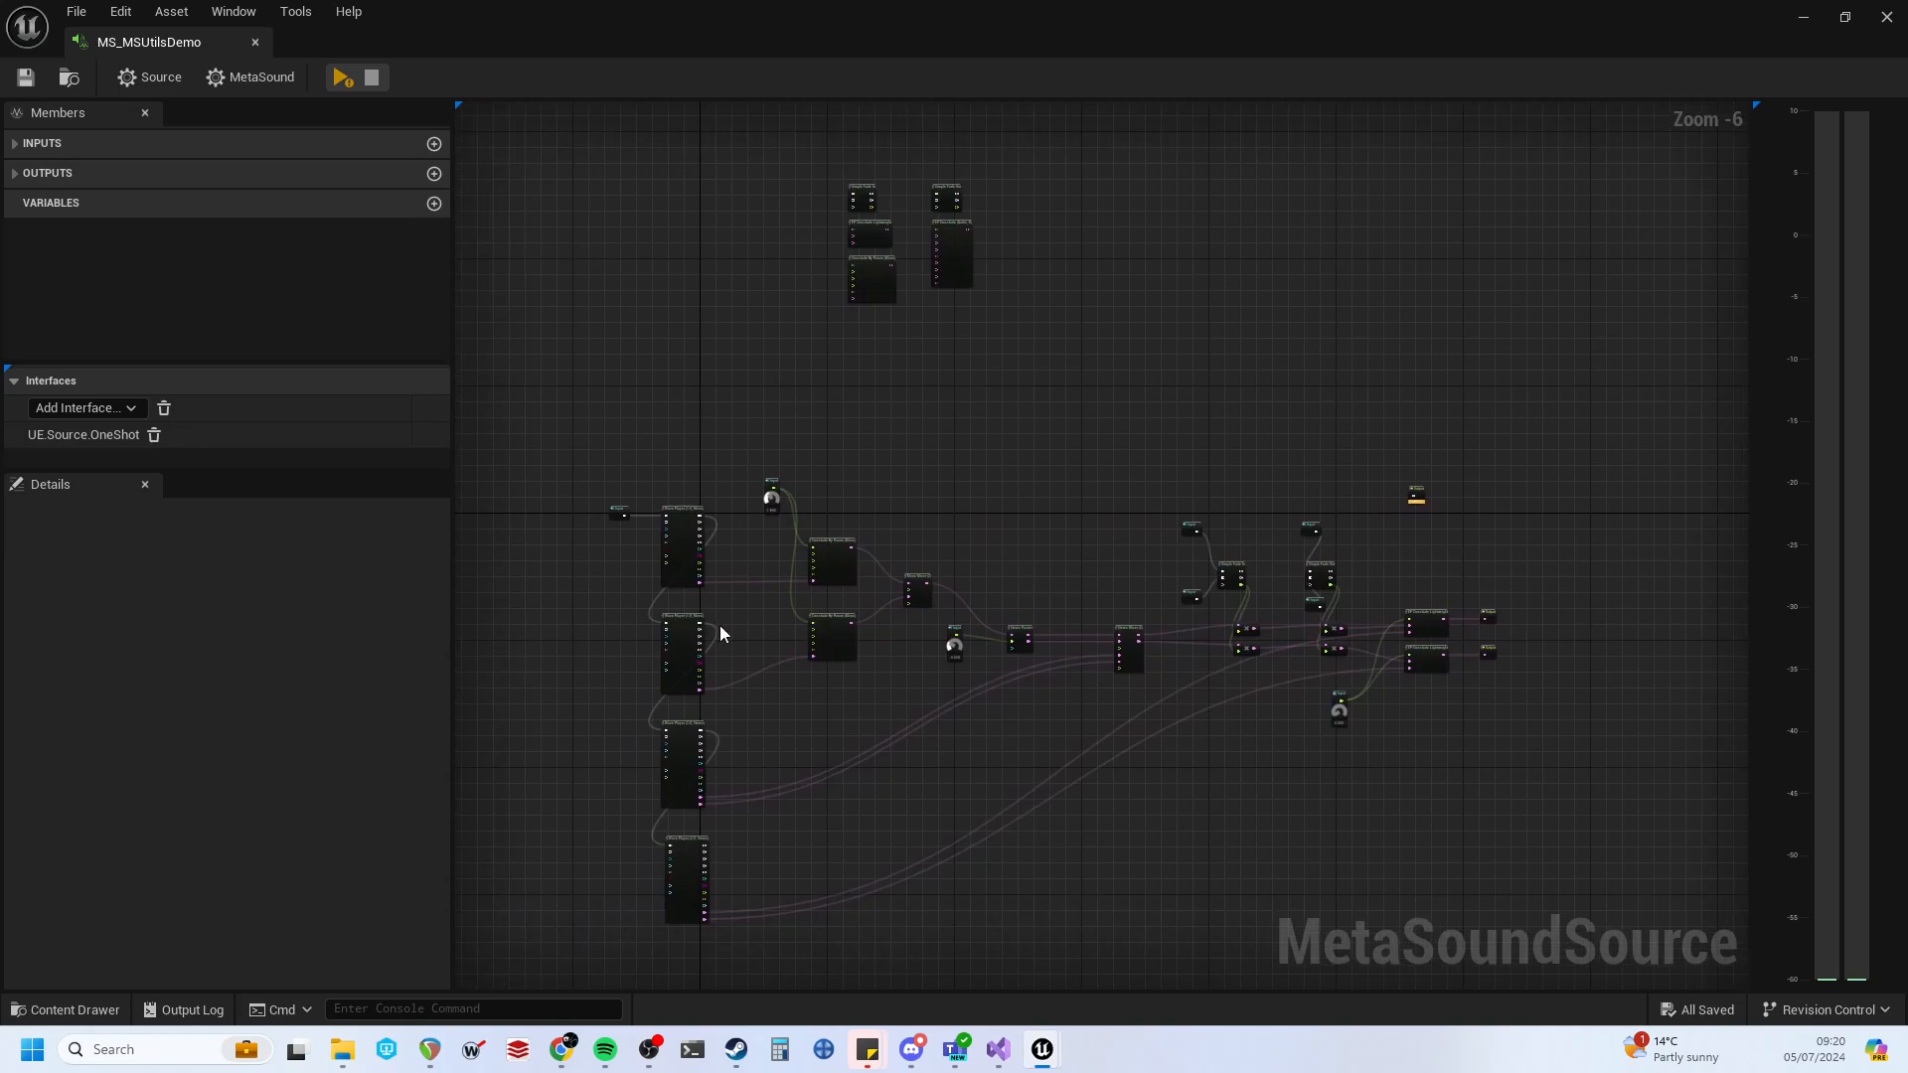
scroll(719, 624, up, 3)
right_drag(987, 857, 1040, 805)
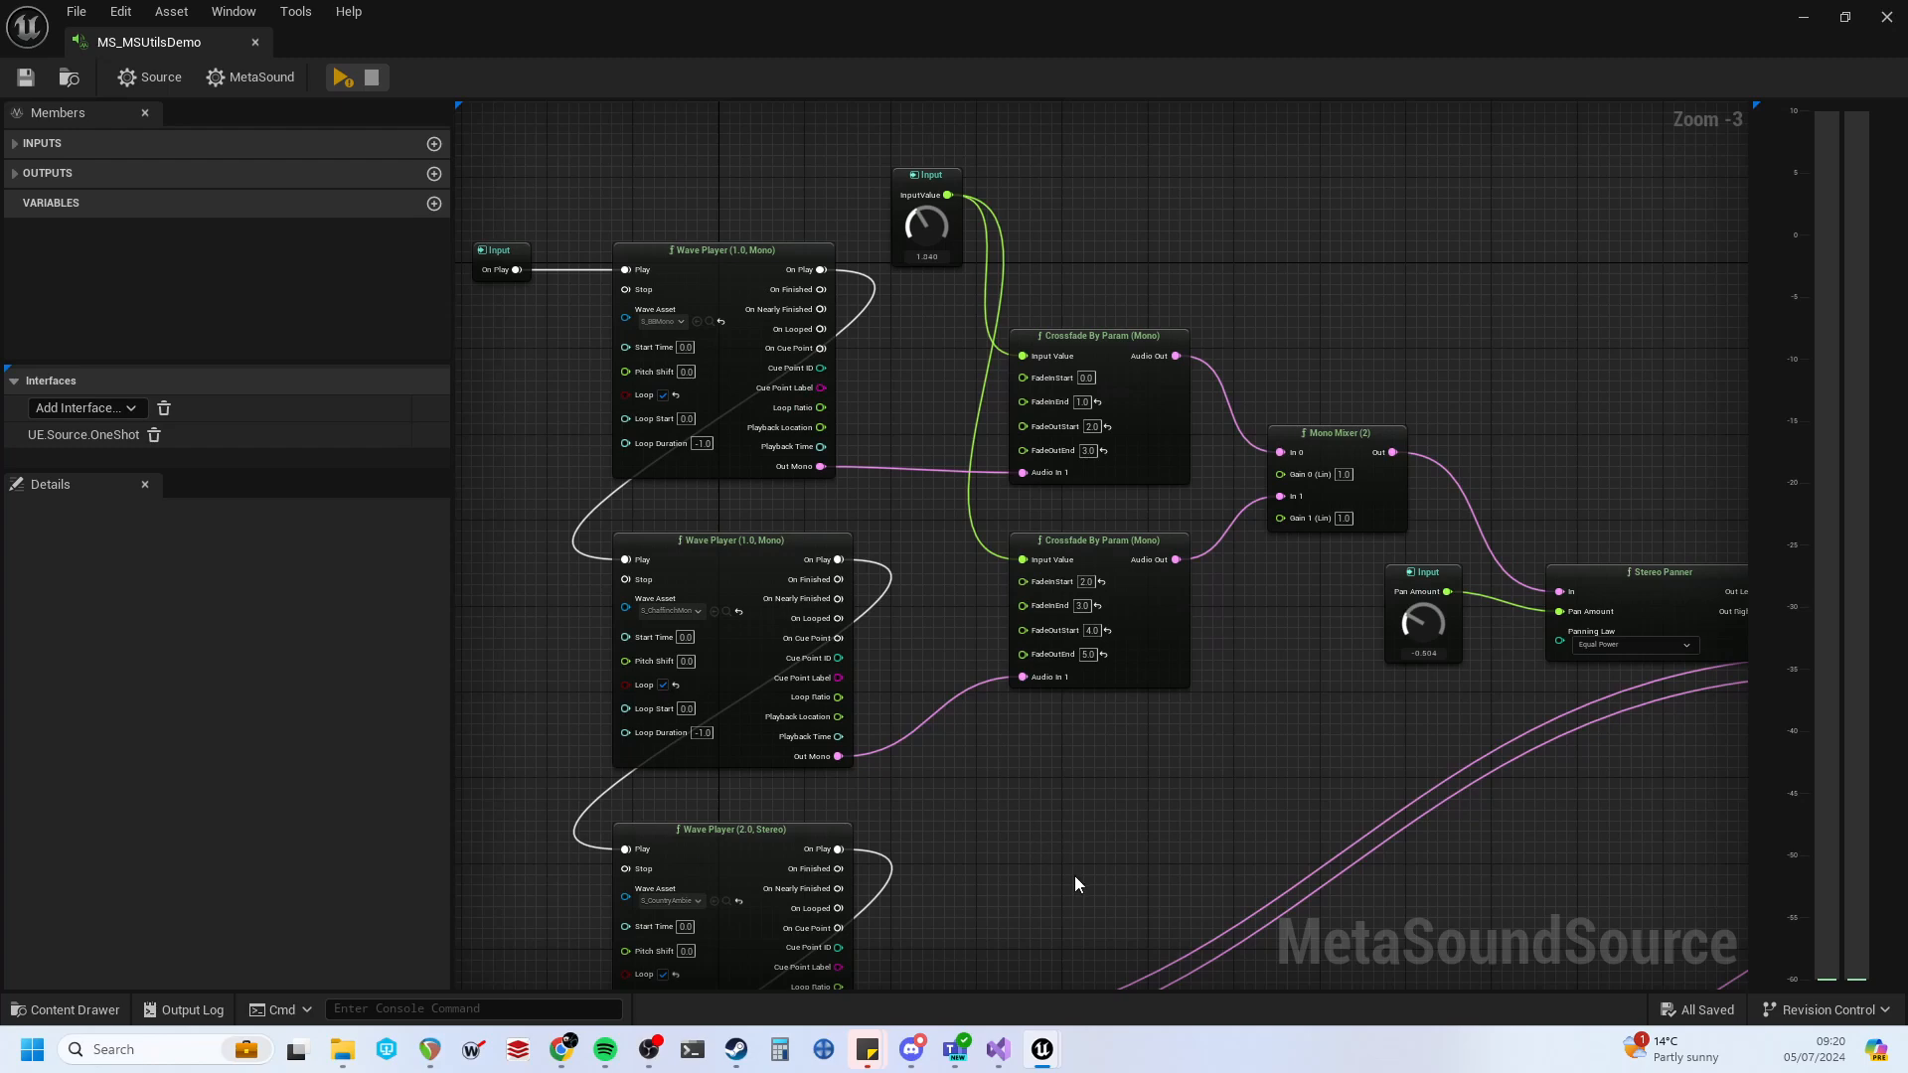
right_drag(1076, 883, 1103, 324)
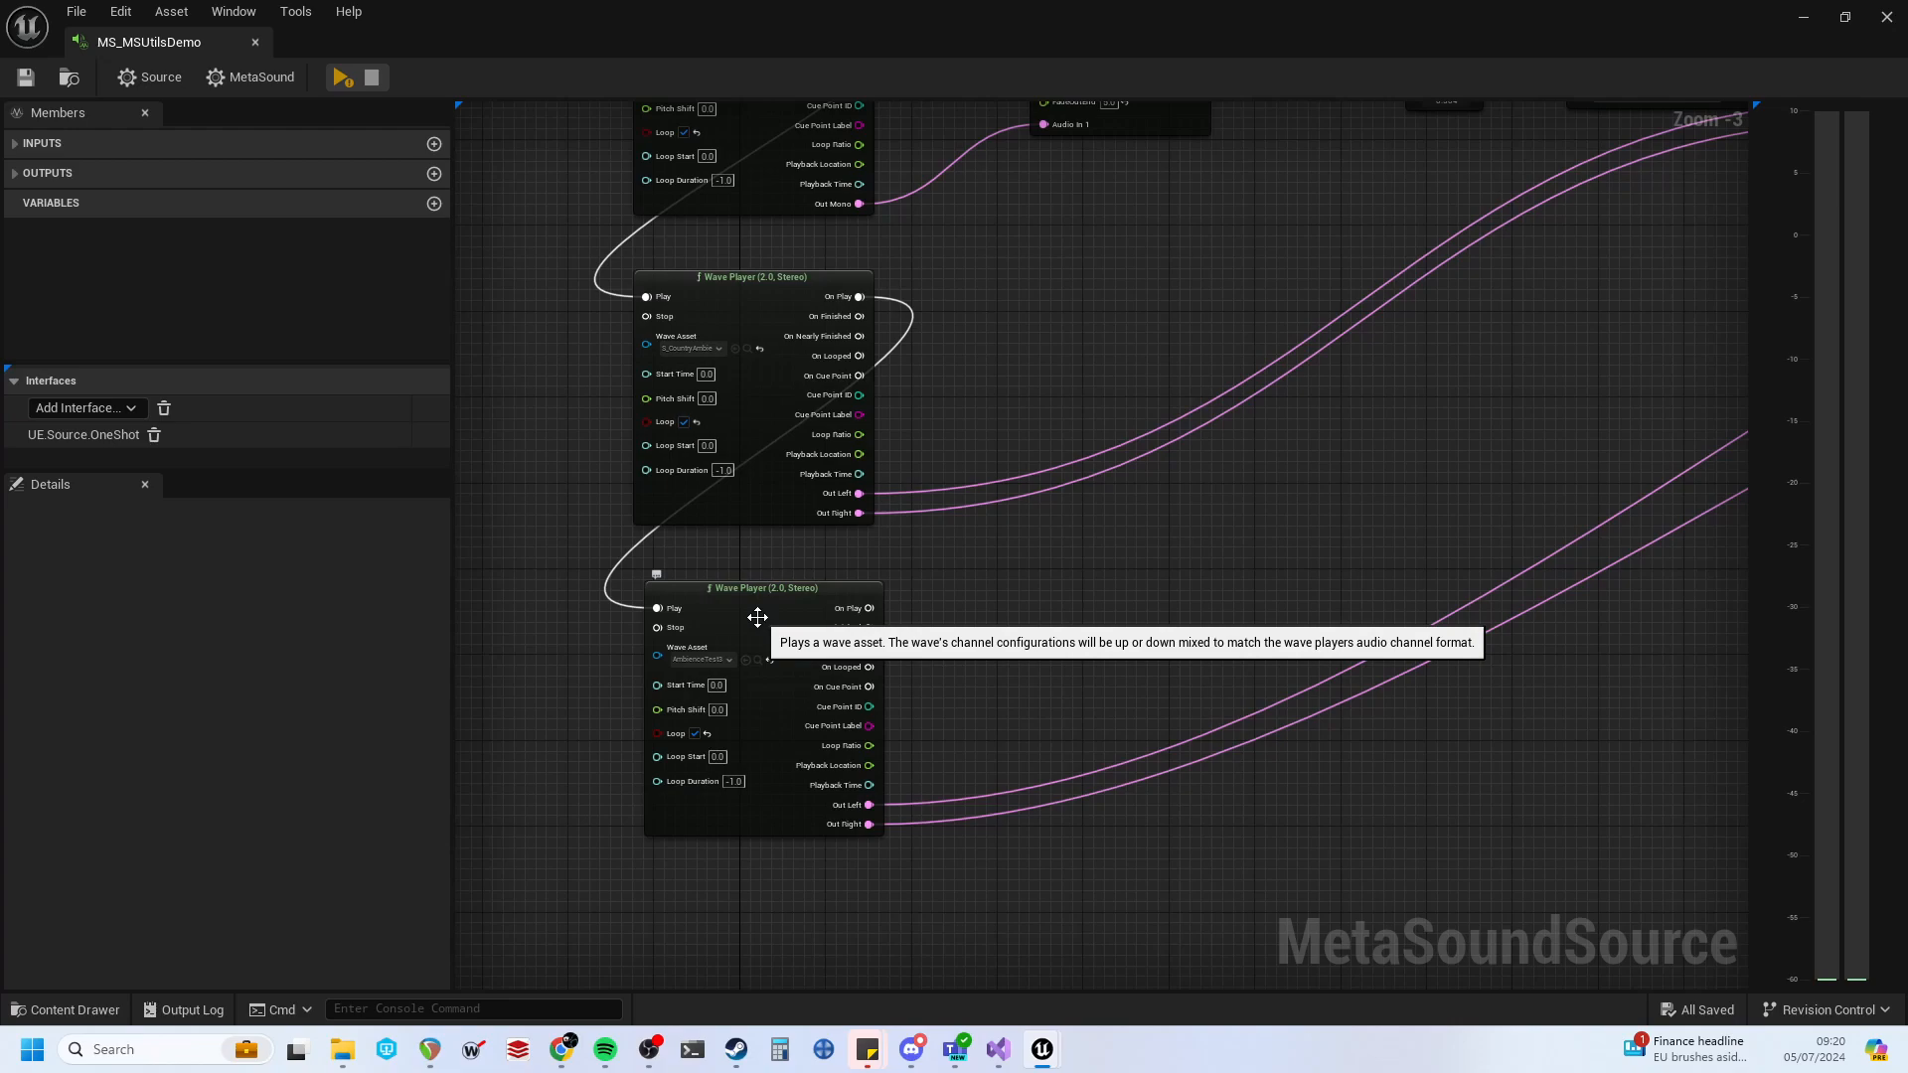
right_drag(1110, 301, 1021, 488)
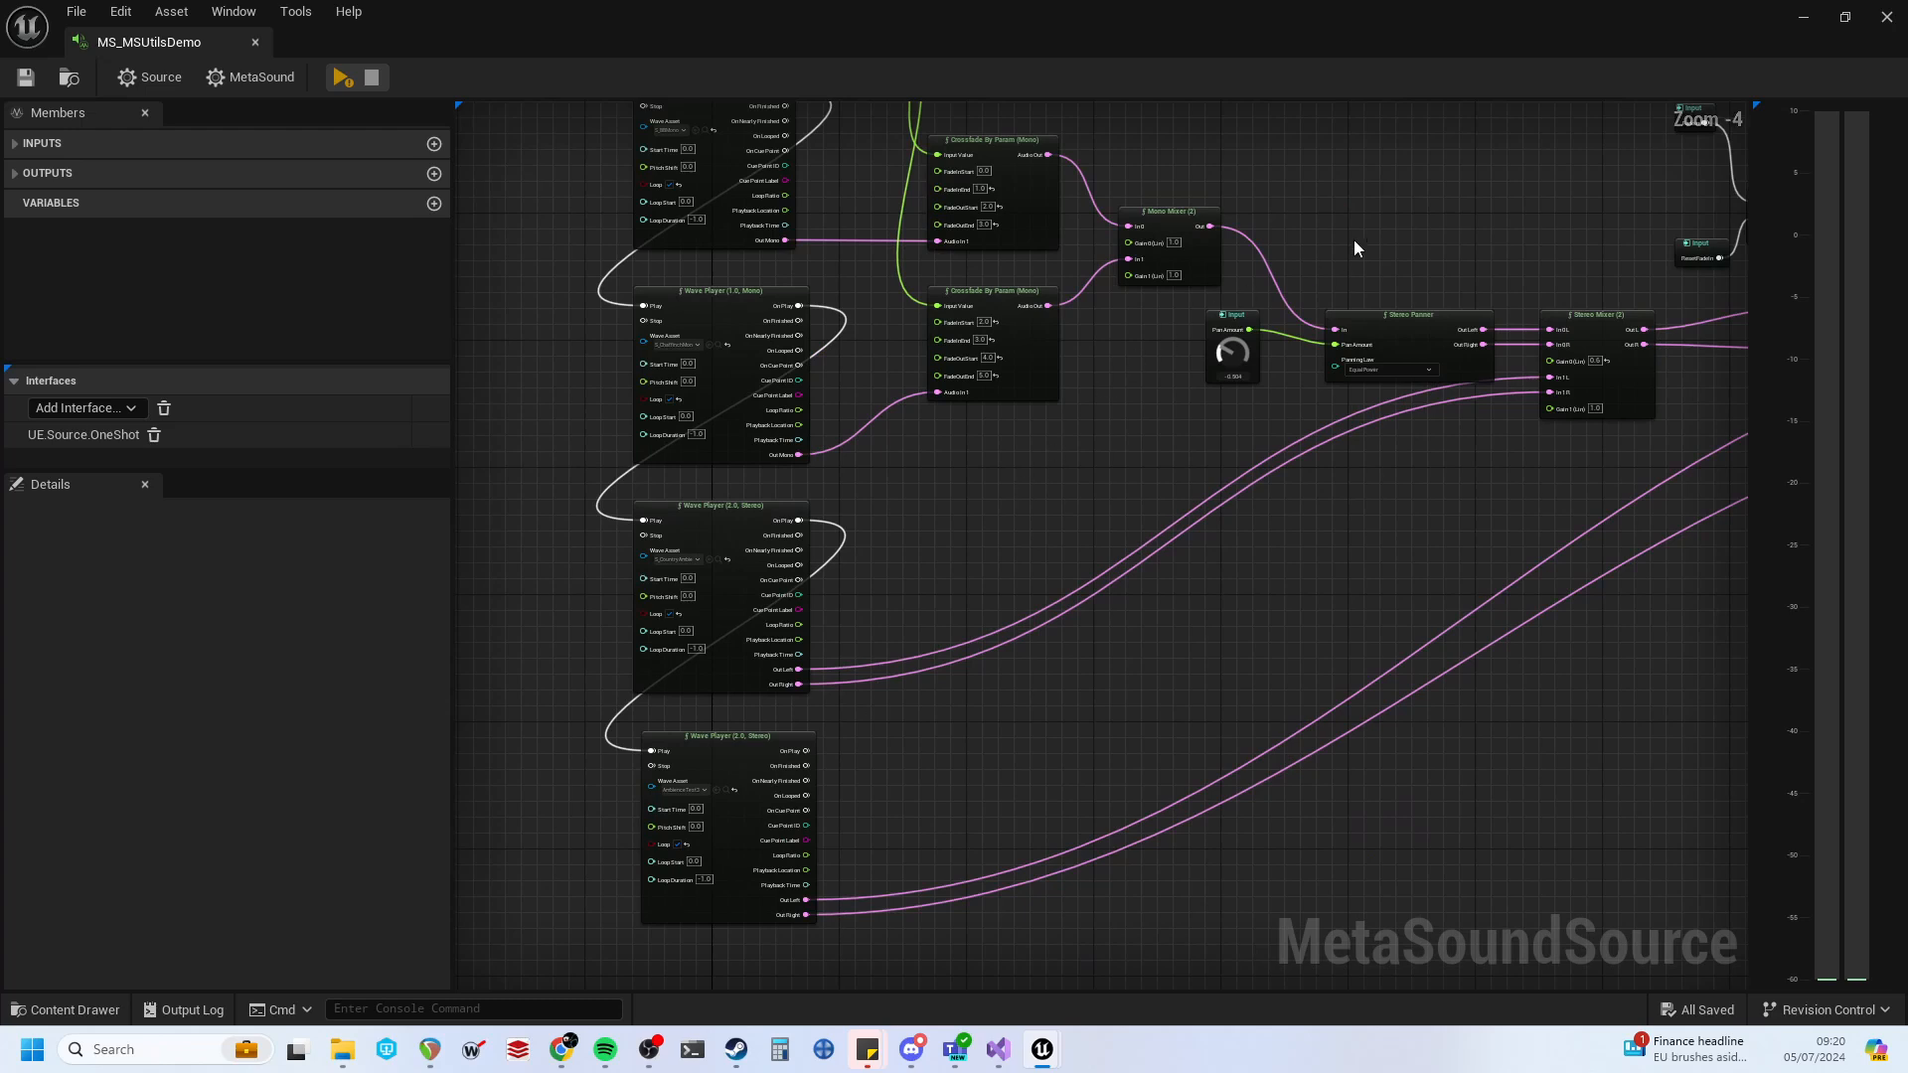
scroll(1278, 285, down, 1)
right_drag(1277, 286, 1155, 446)
Start playback of the MetaSound and set the Pan Amount input of the Stereo Panner to -0.432.
click(341, 77)
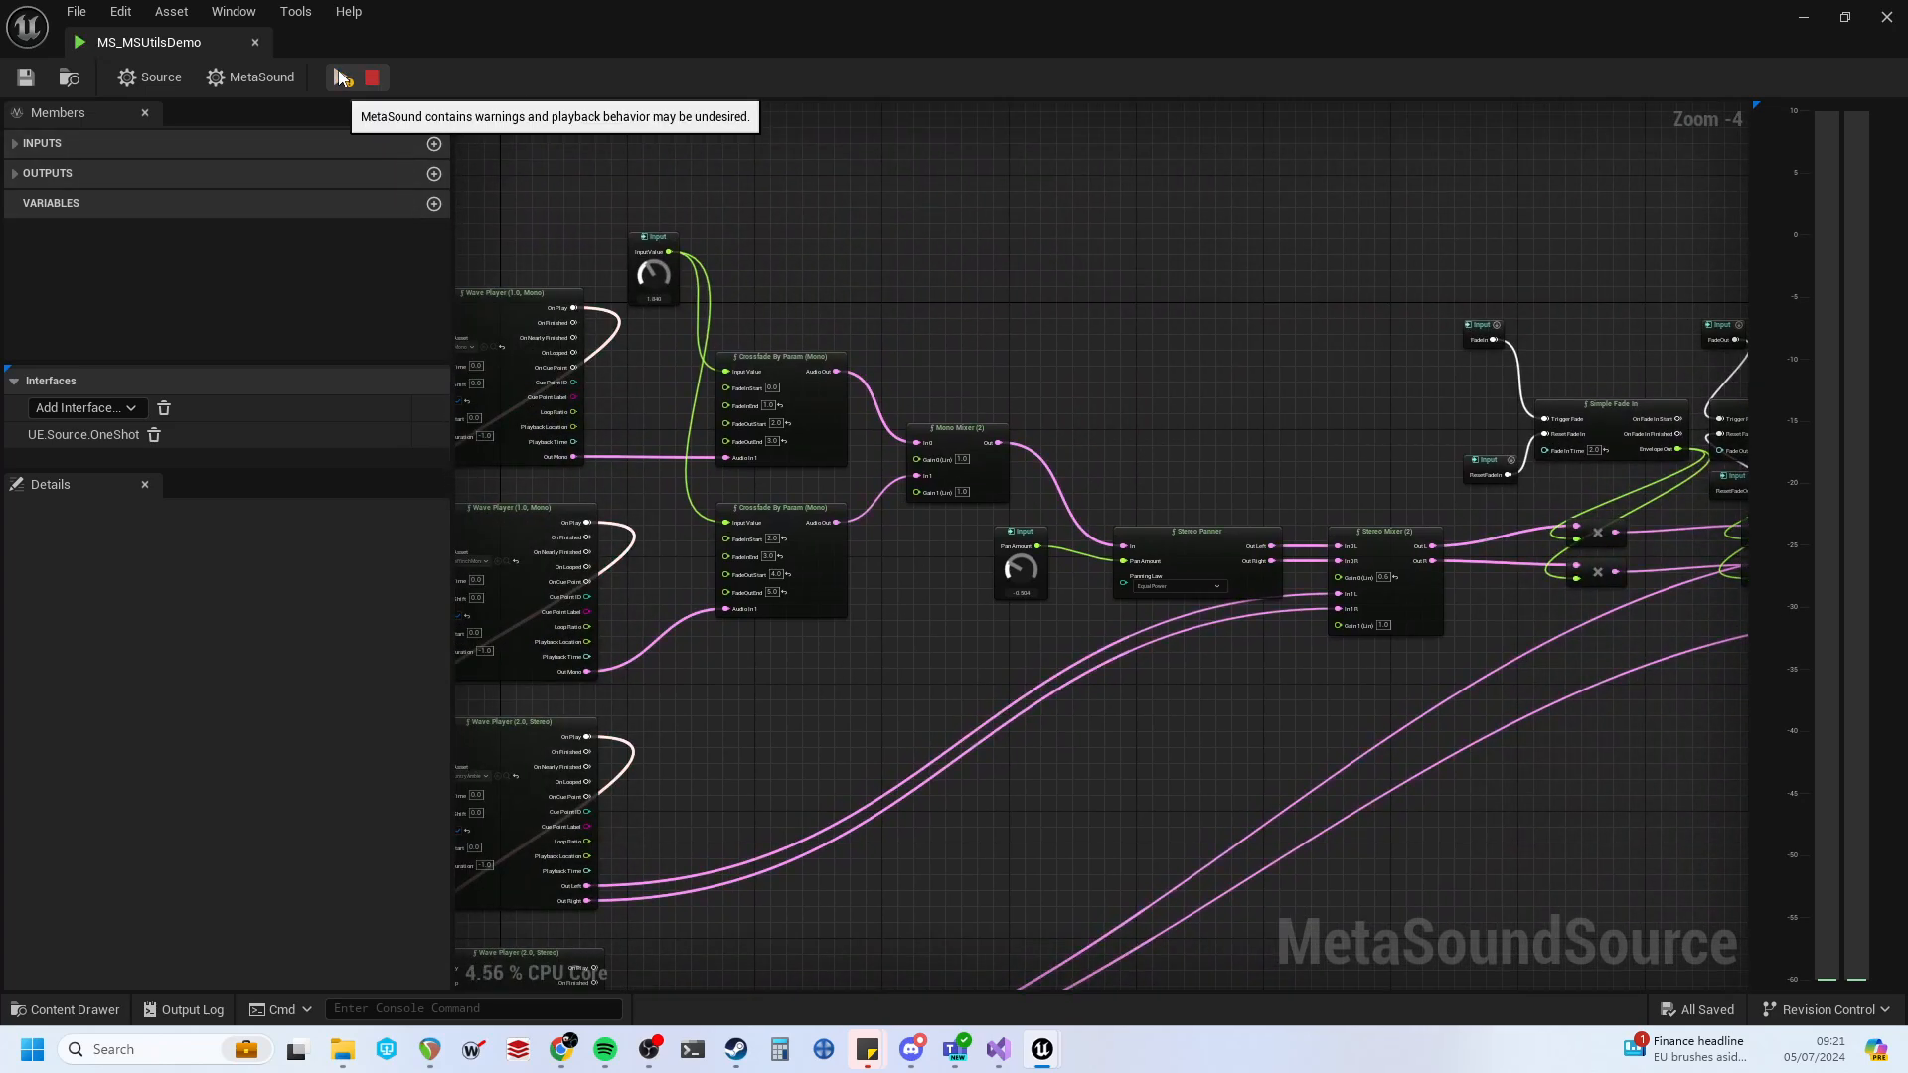
right_drag(1177, 404, 1273, 479)
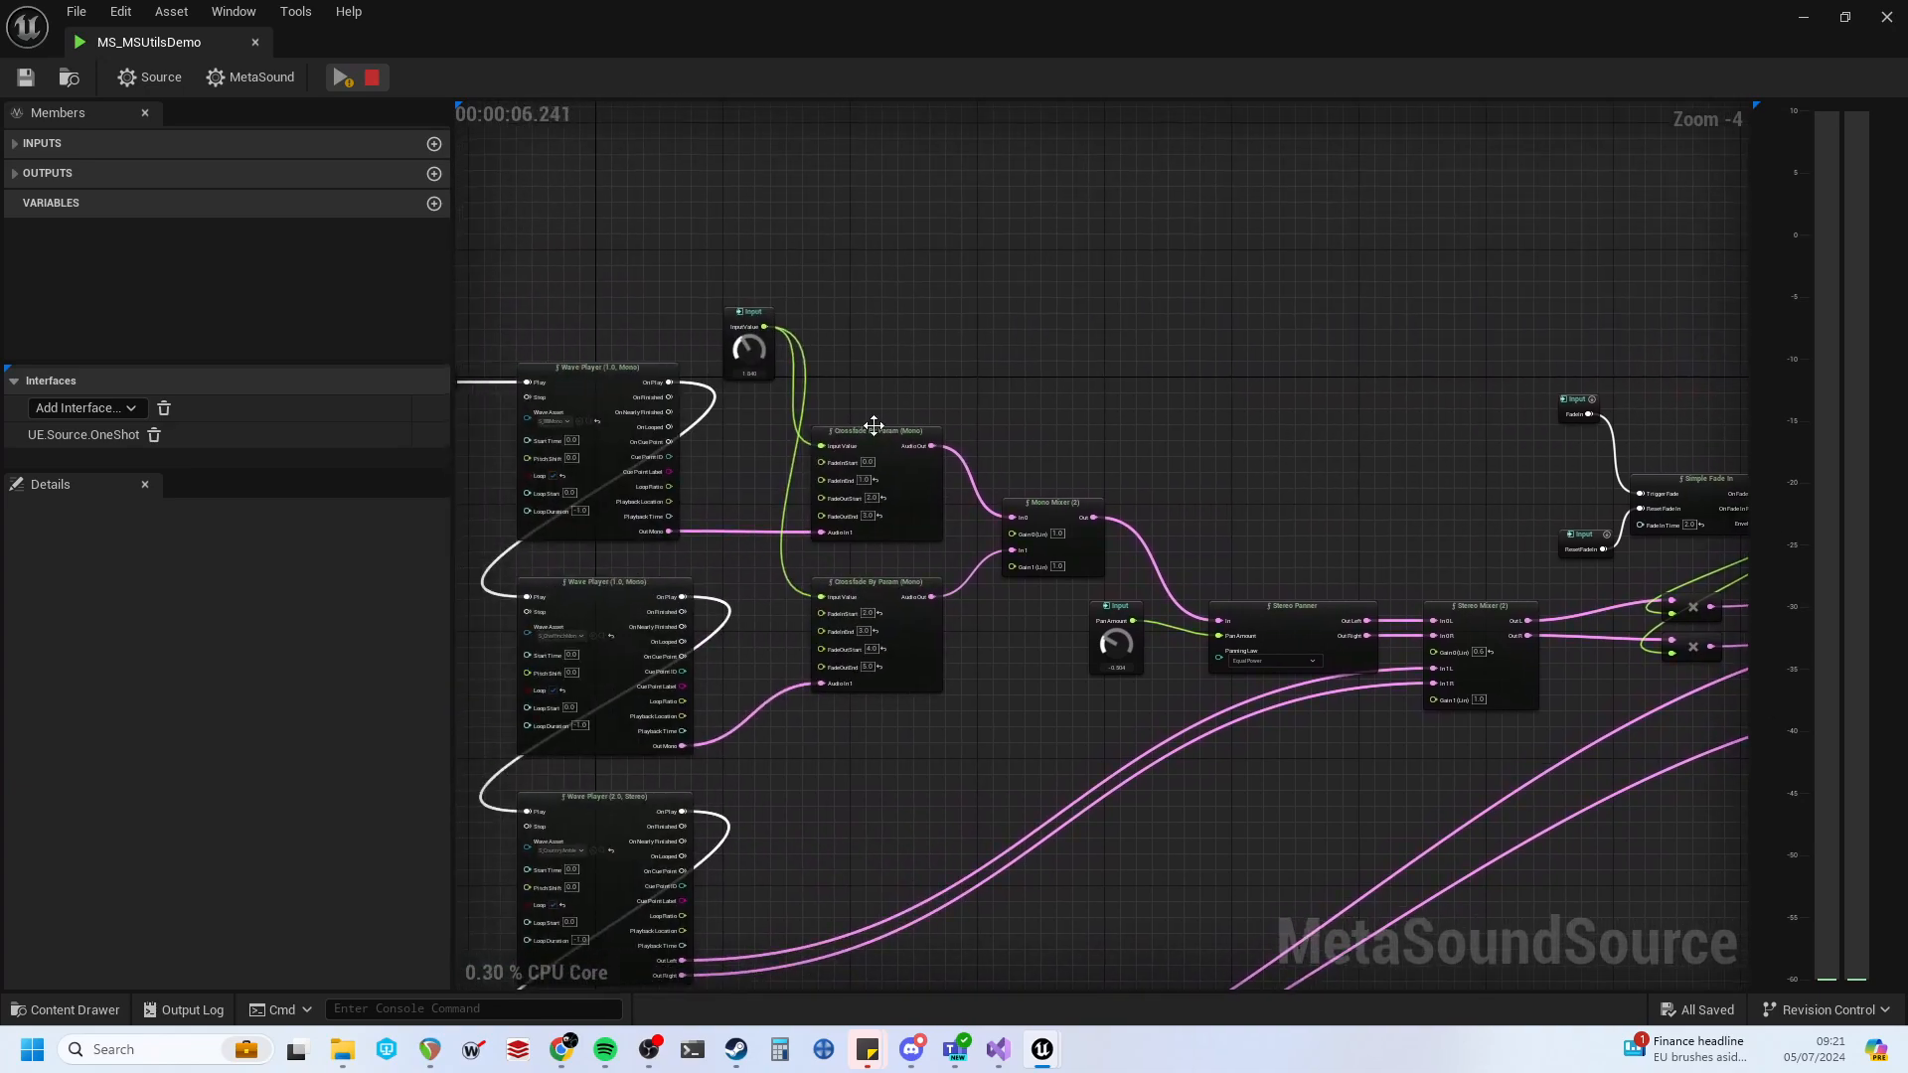
scroll(873, 425, up, 3)
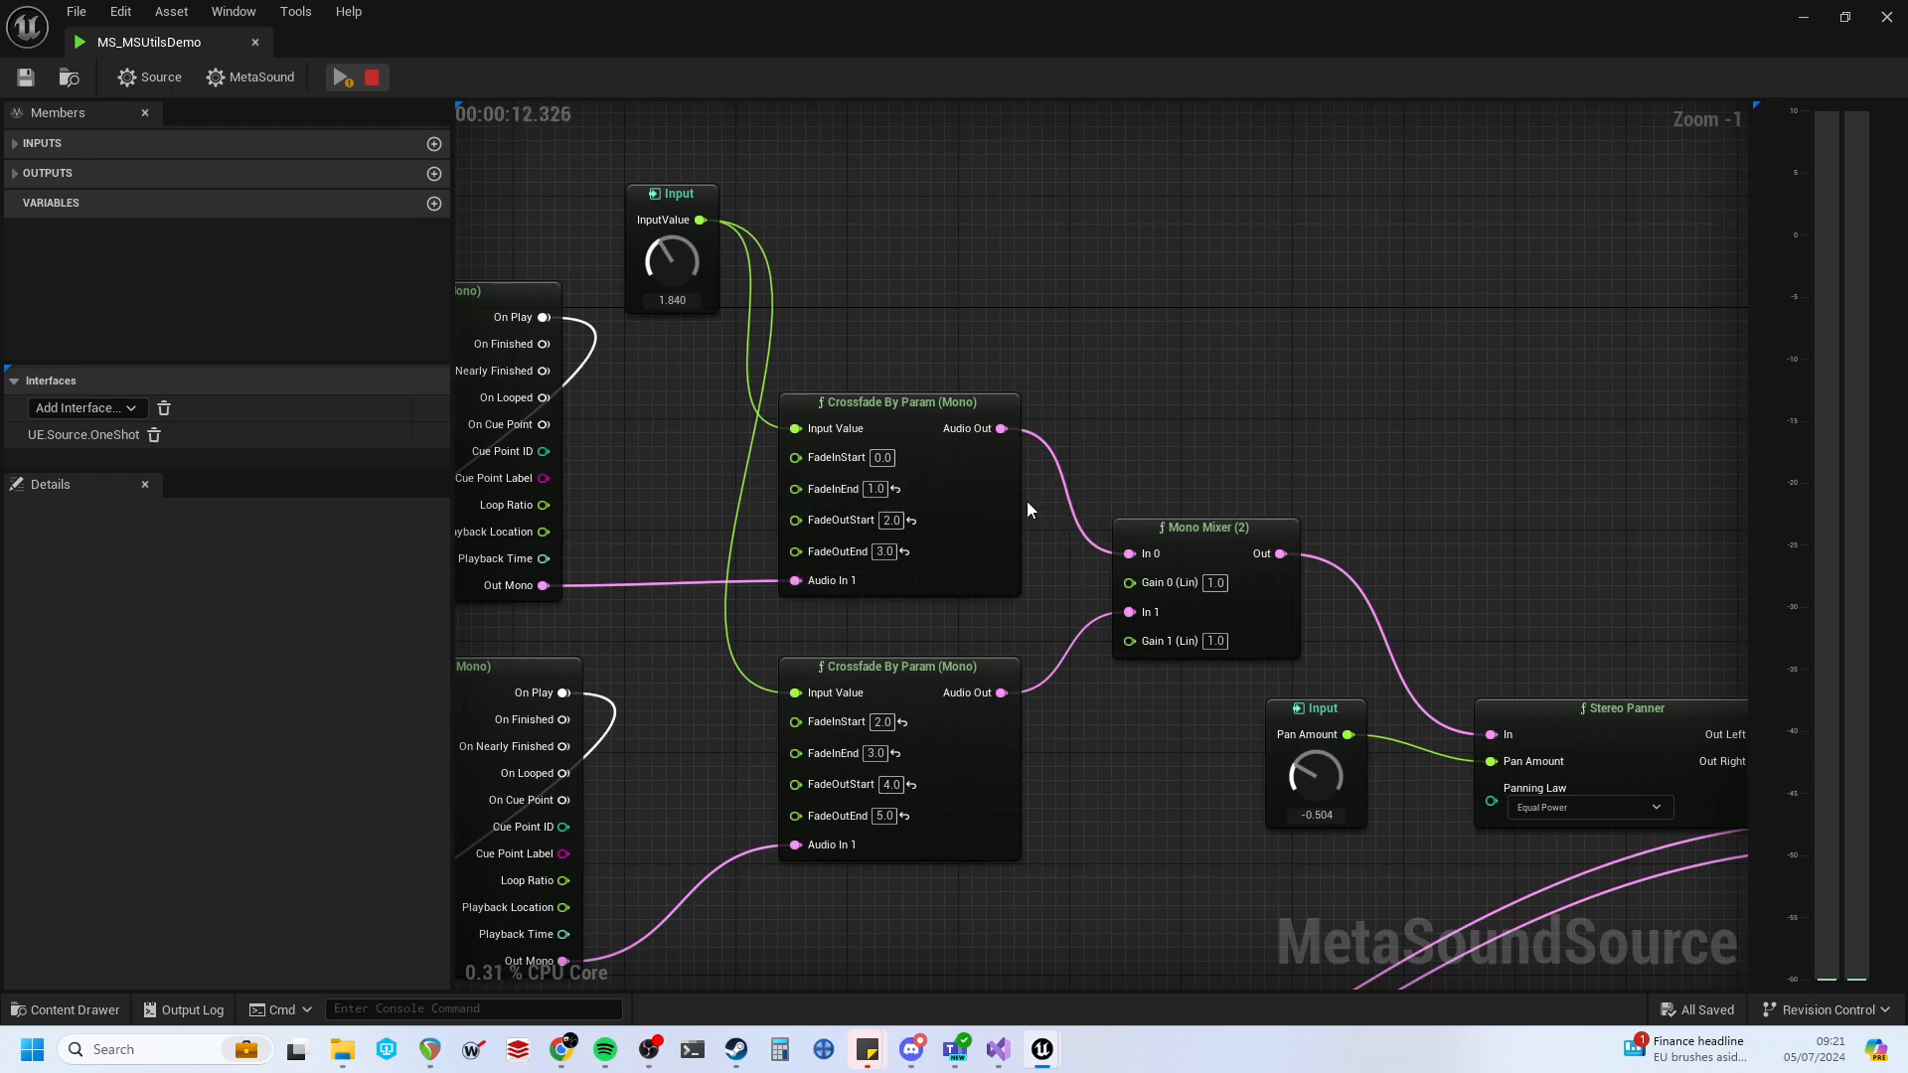
right_drag(1045, 543, 1055, 496)
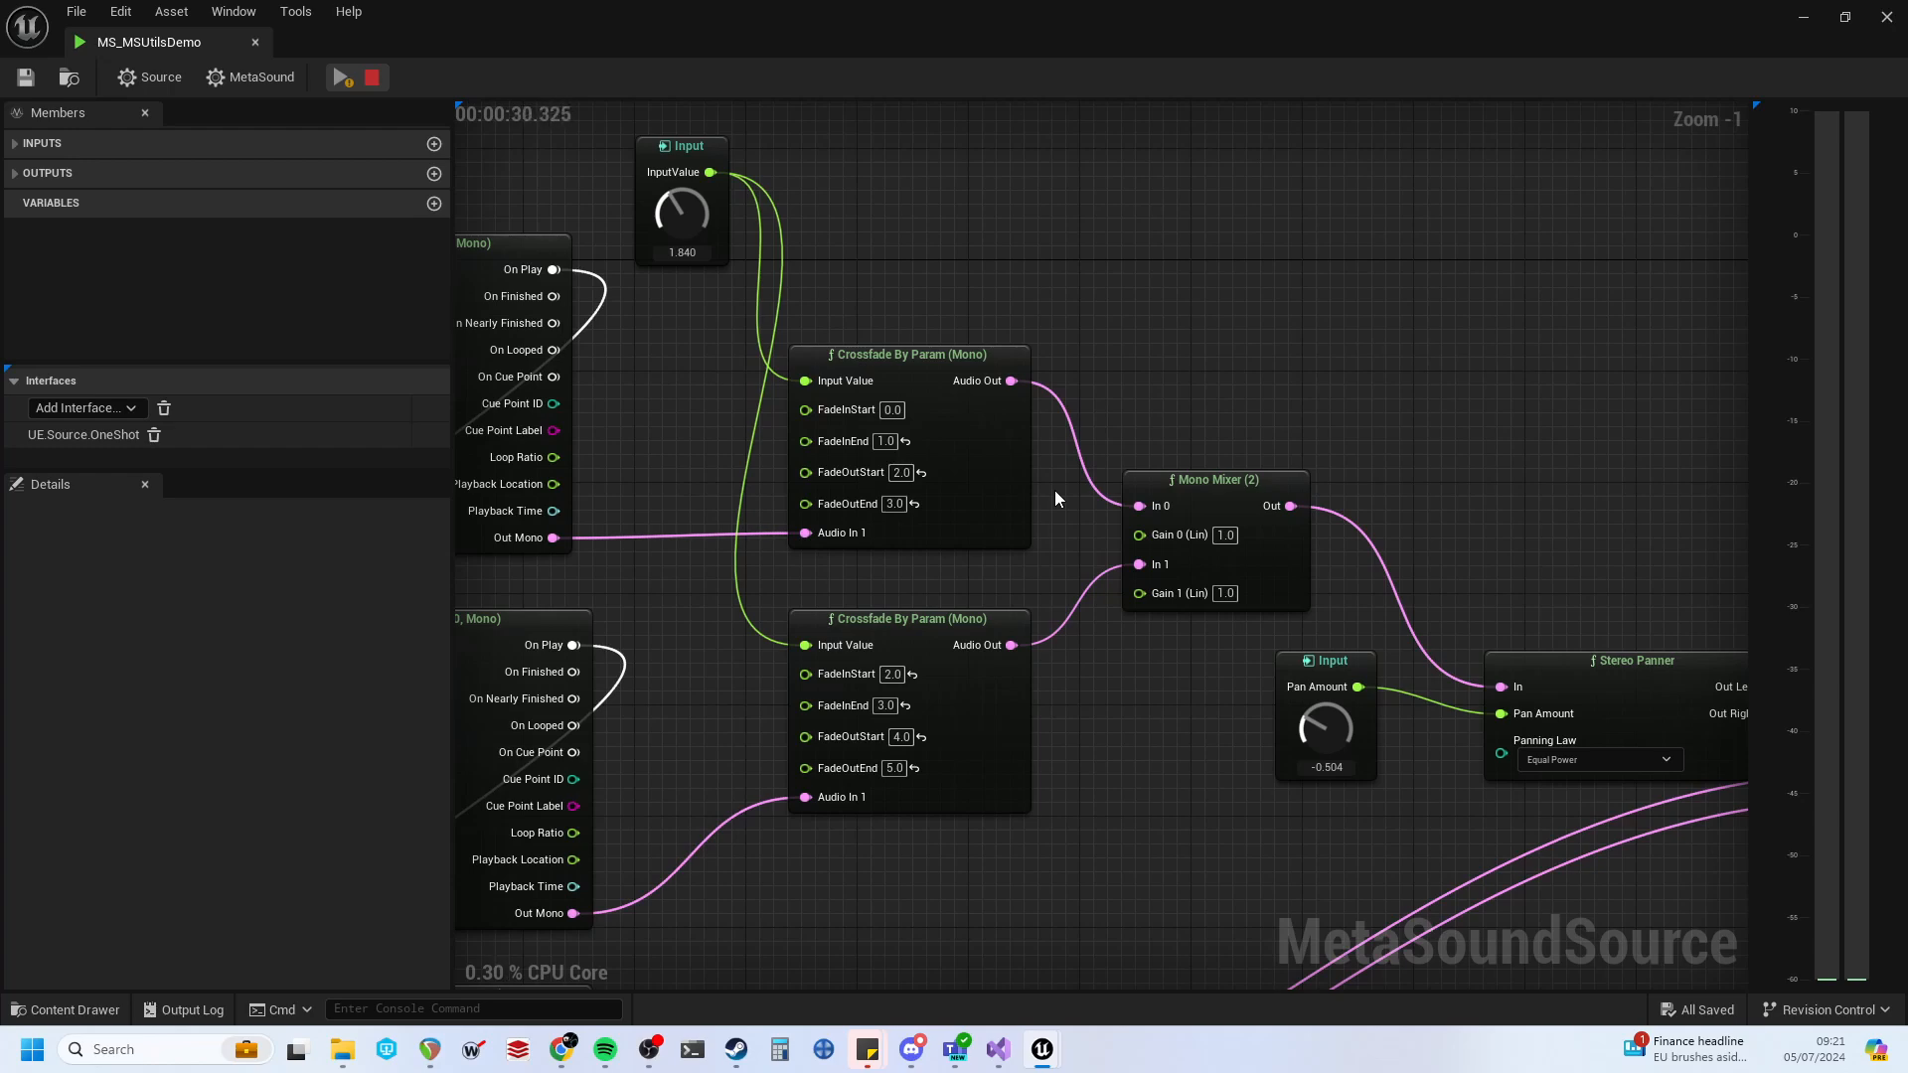
right_drag(1467, 437, 894, 282)
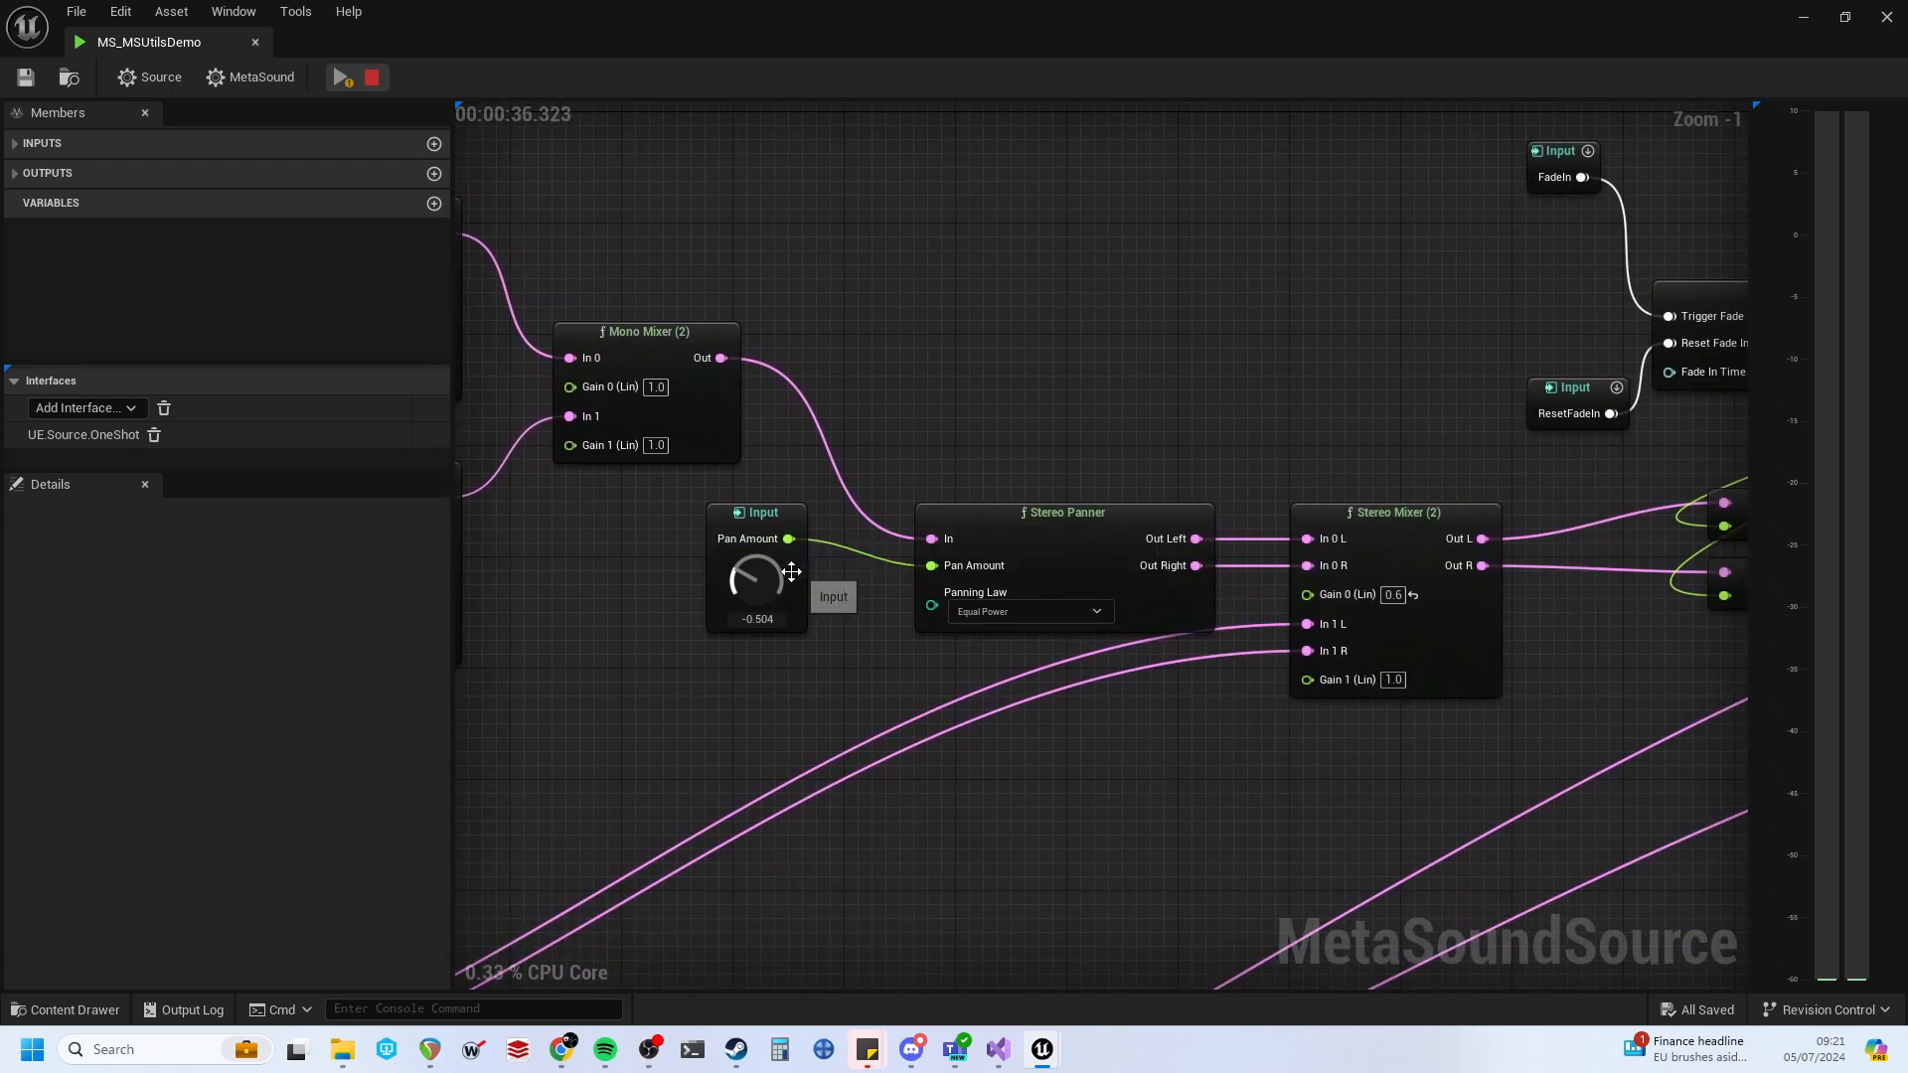
mouse_move(766, 596)
mouse_down()
mouse_move(763, 512)
mouse_move(760, 576)
mouse_up()
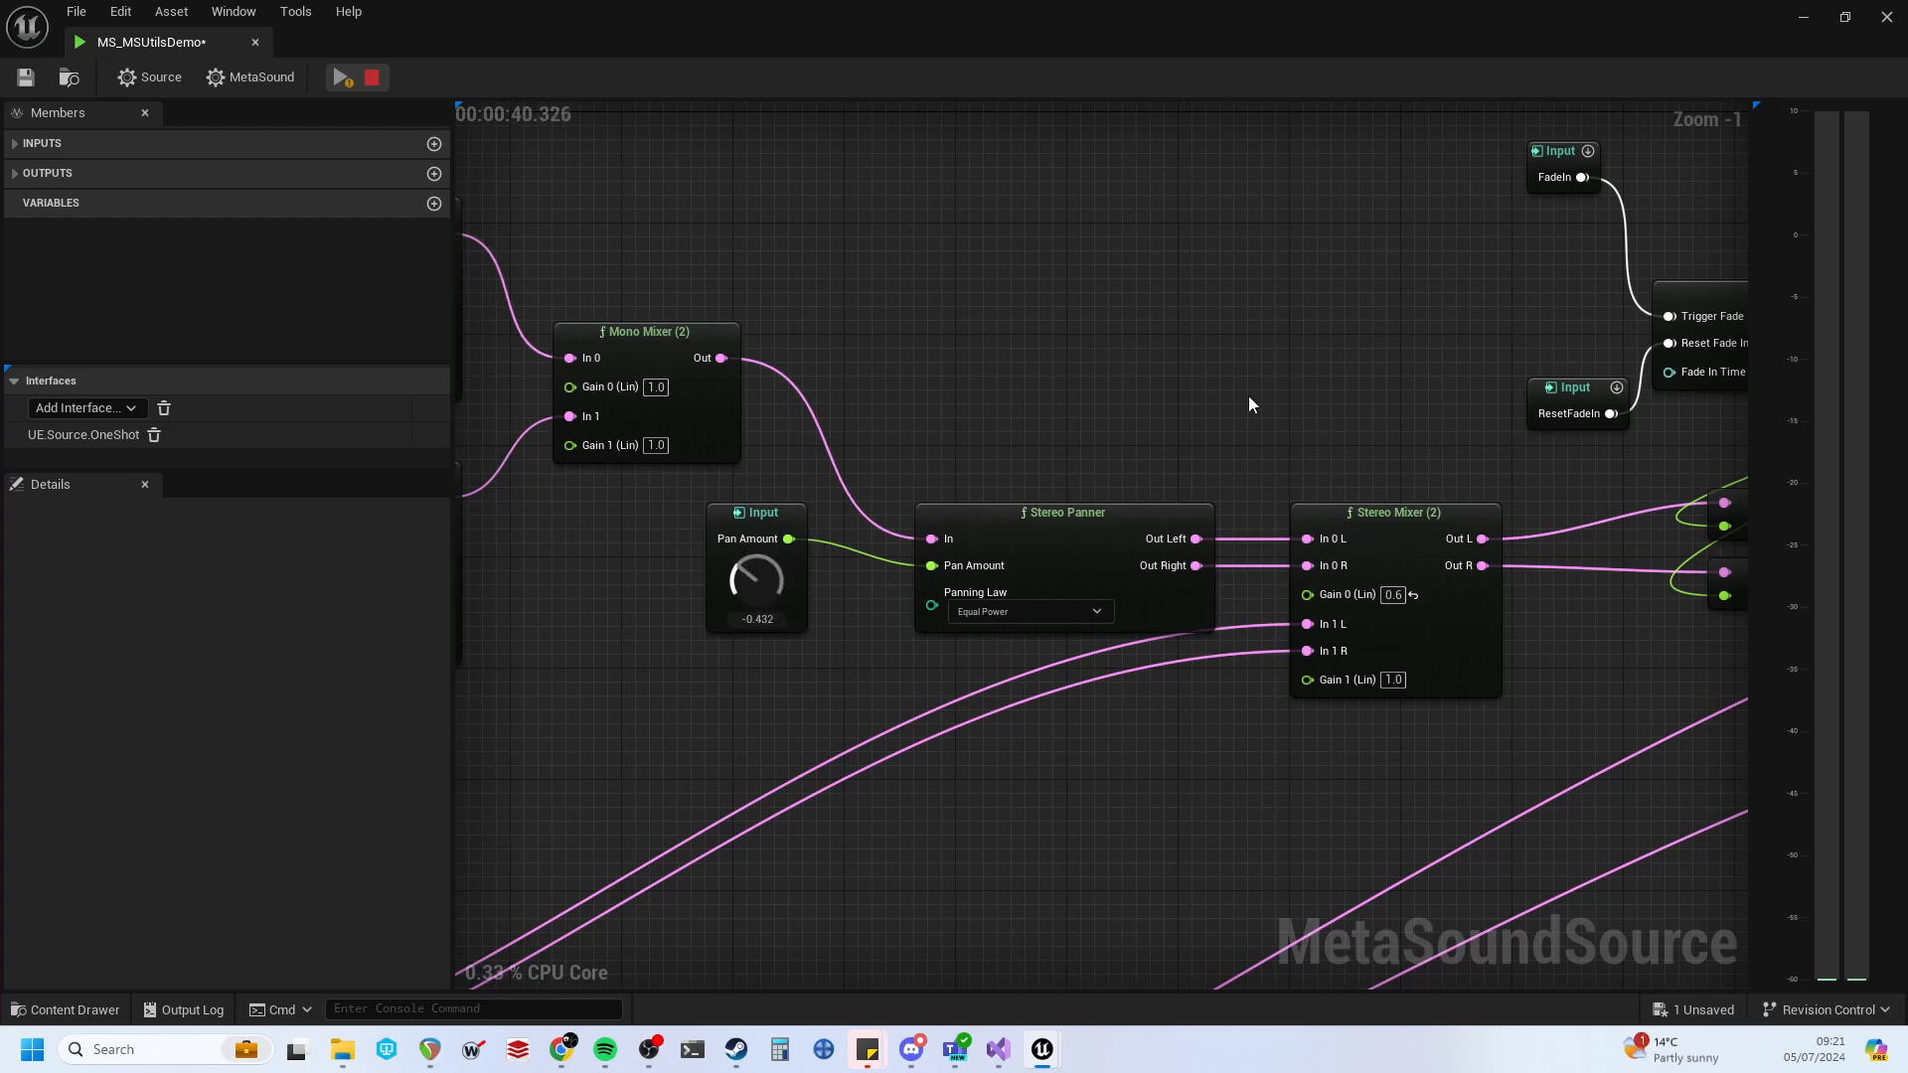
Add a trial EP Crossfade (Audio, 2) node above the EP Crossfade Lightweight nodes and delete it again.
right_drag(1248, 404, 455, 515)
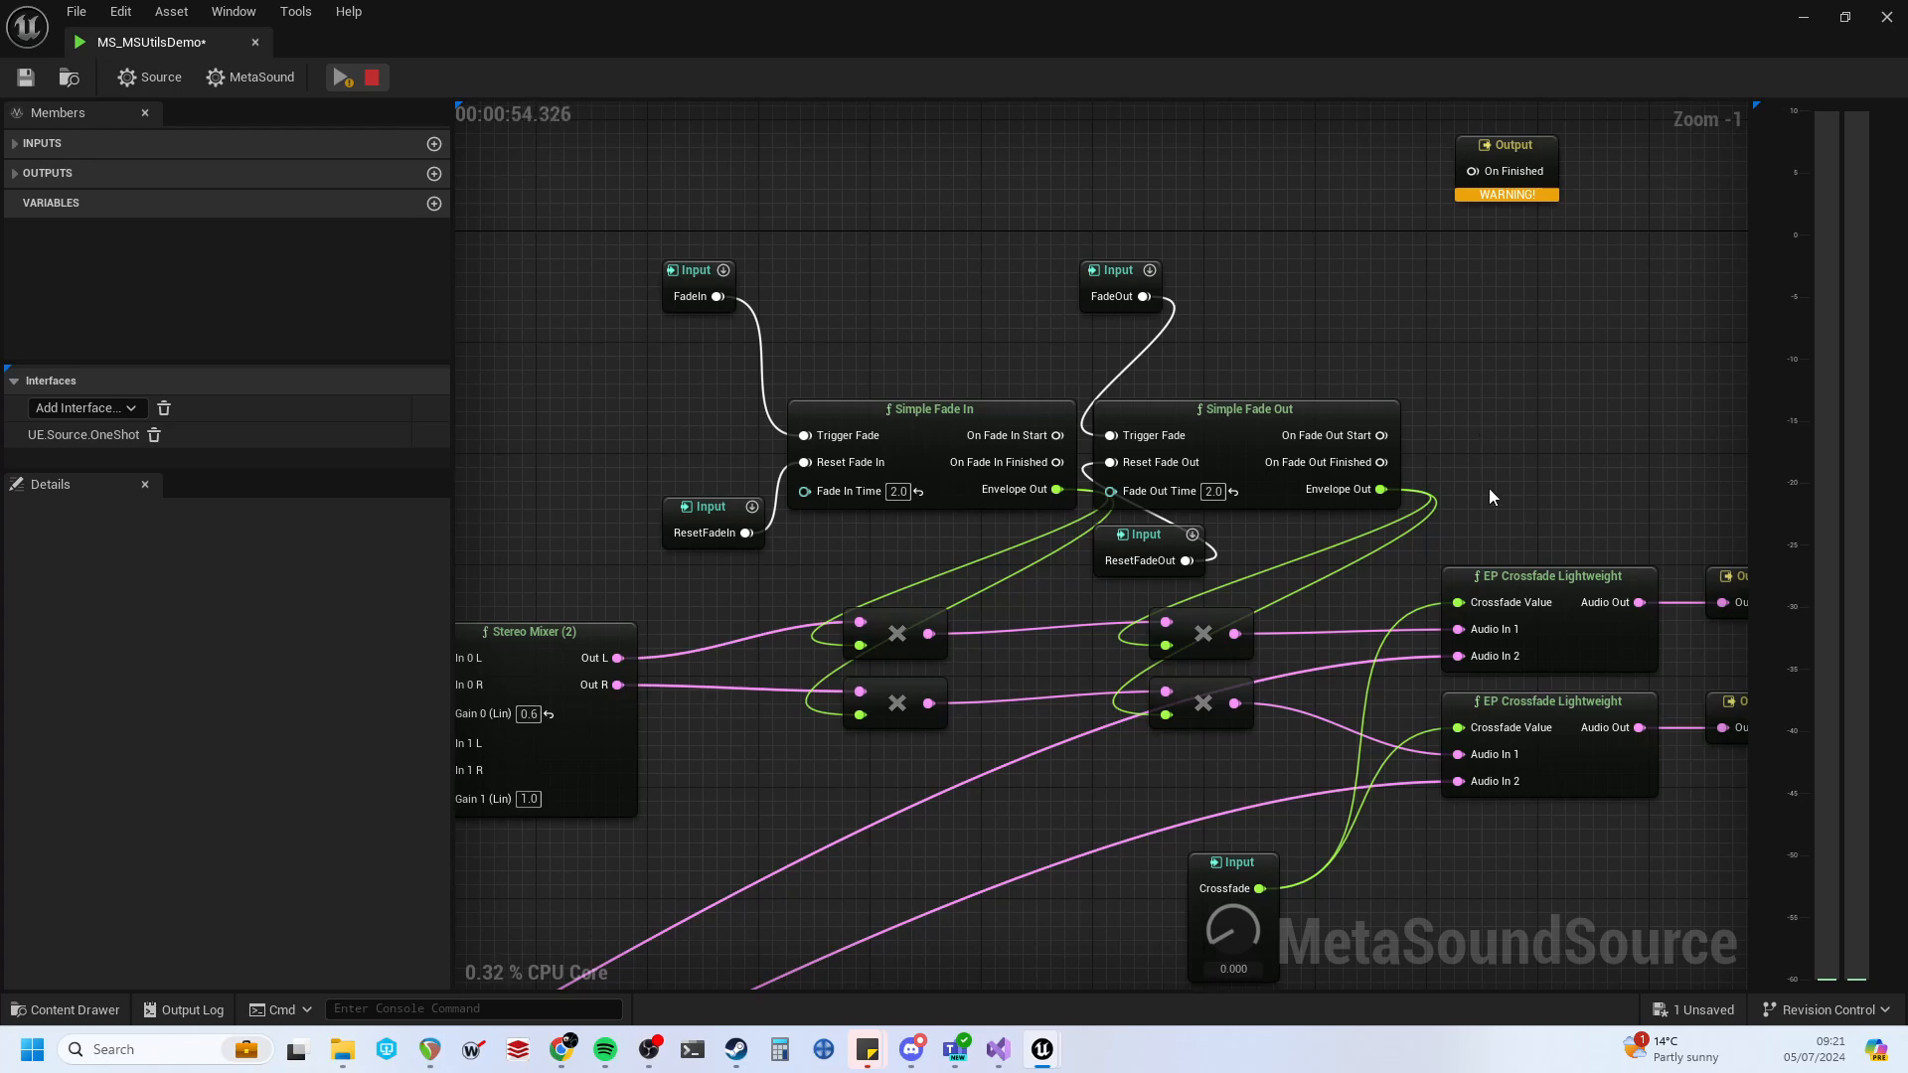
right_drag(1489, 487, 1053, 329)
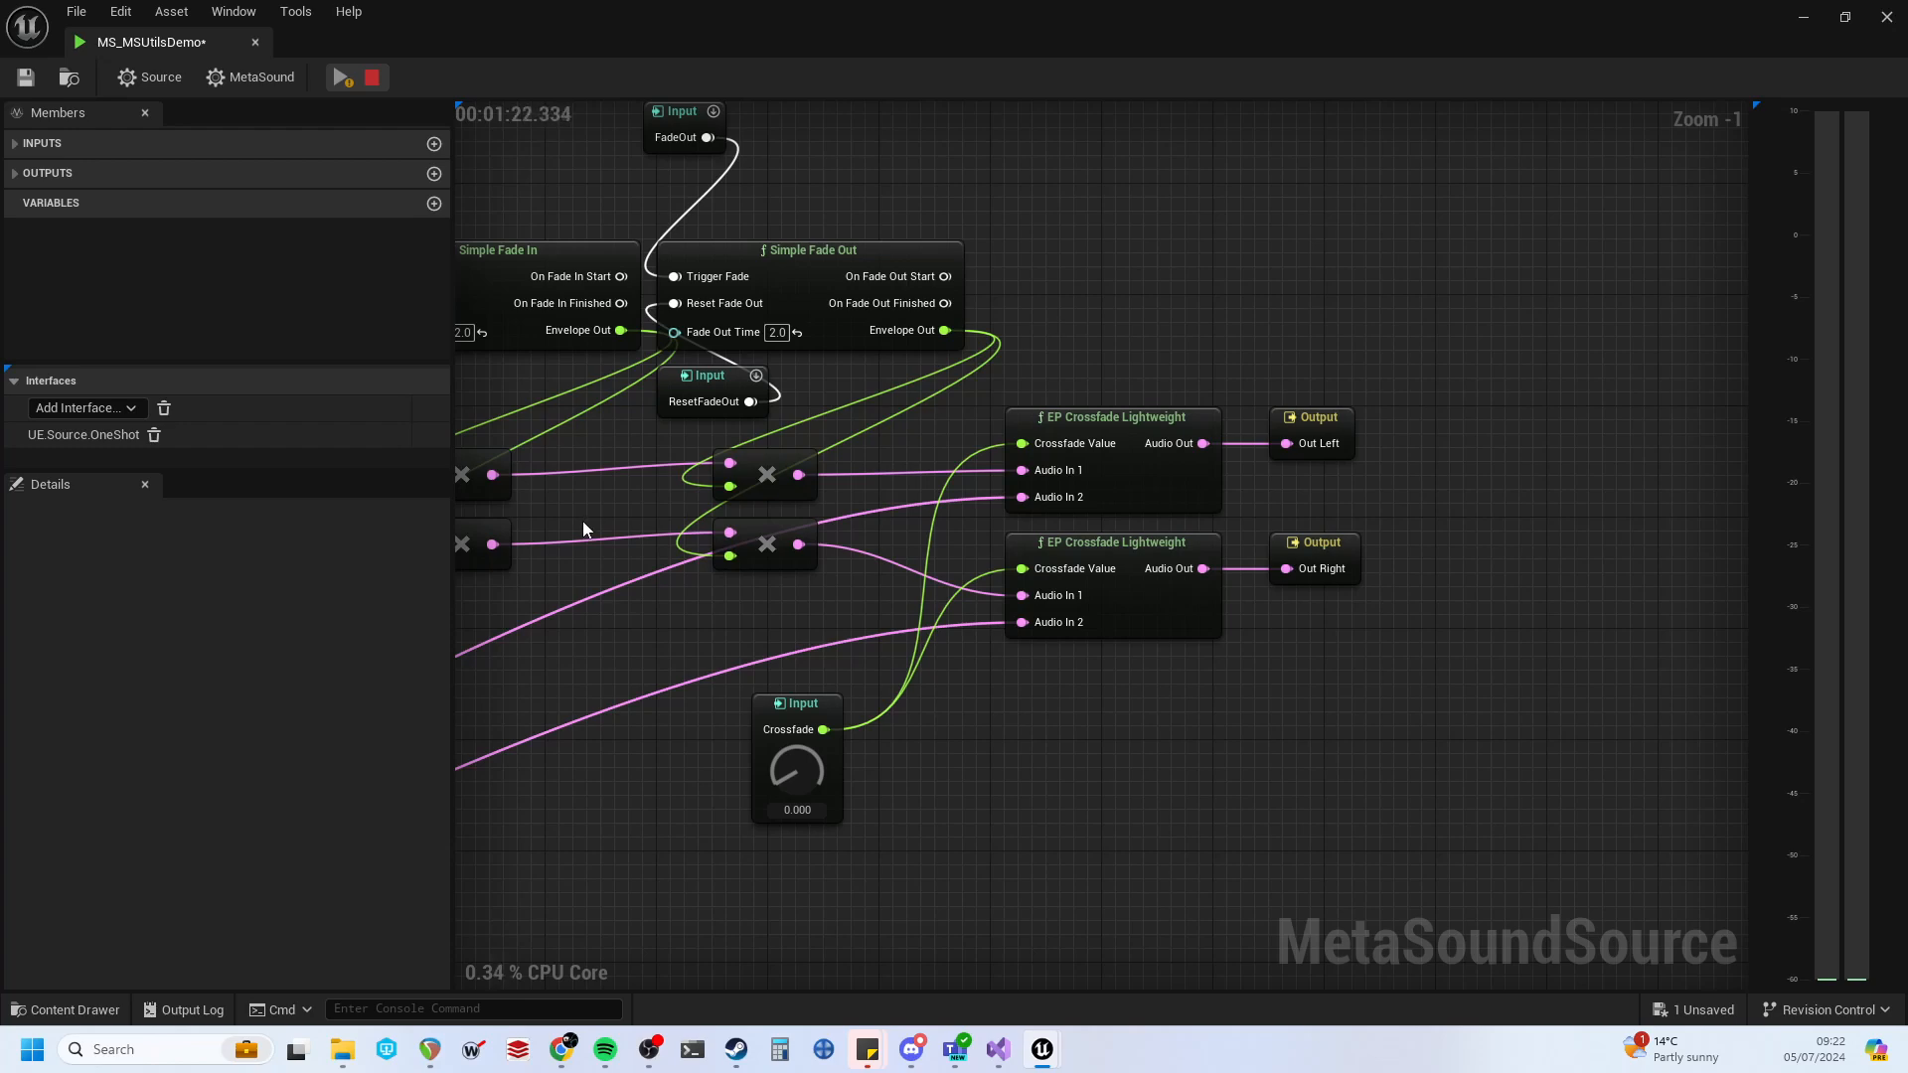
right_click(1125, 238)
text(ep)
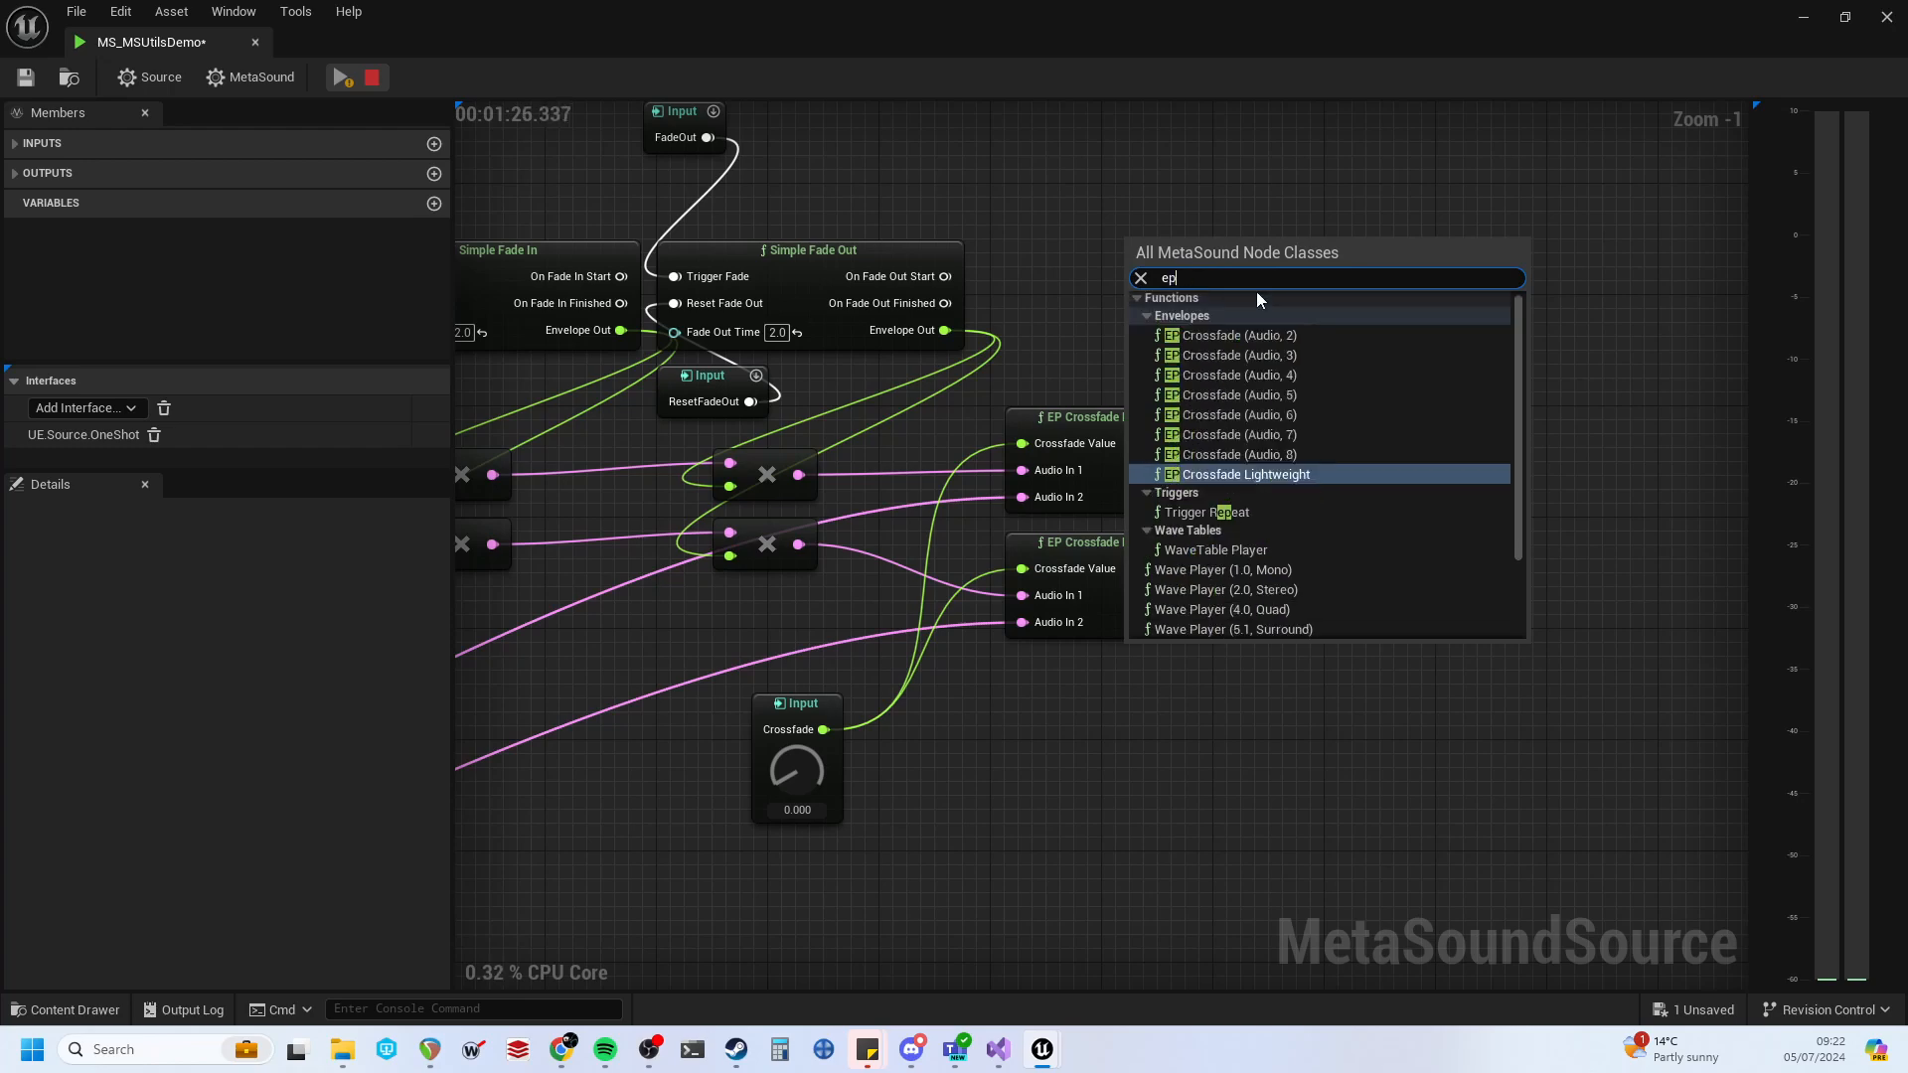
click(1331, 337)
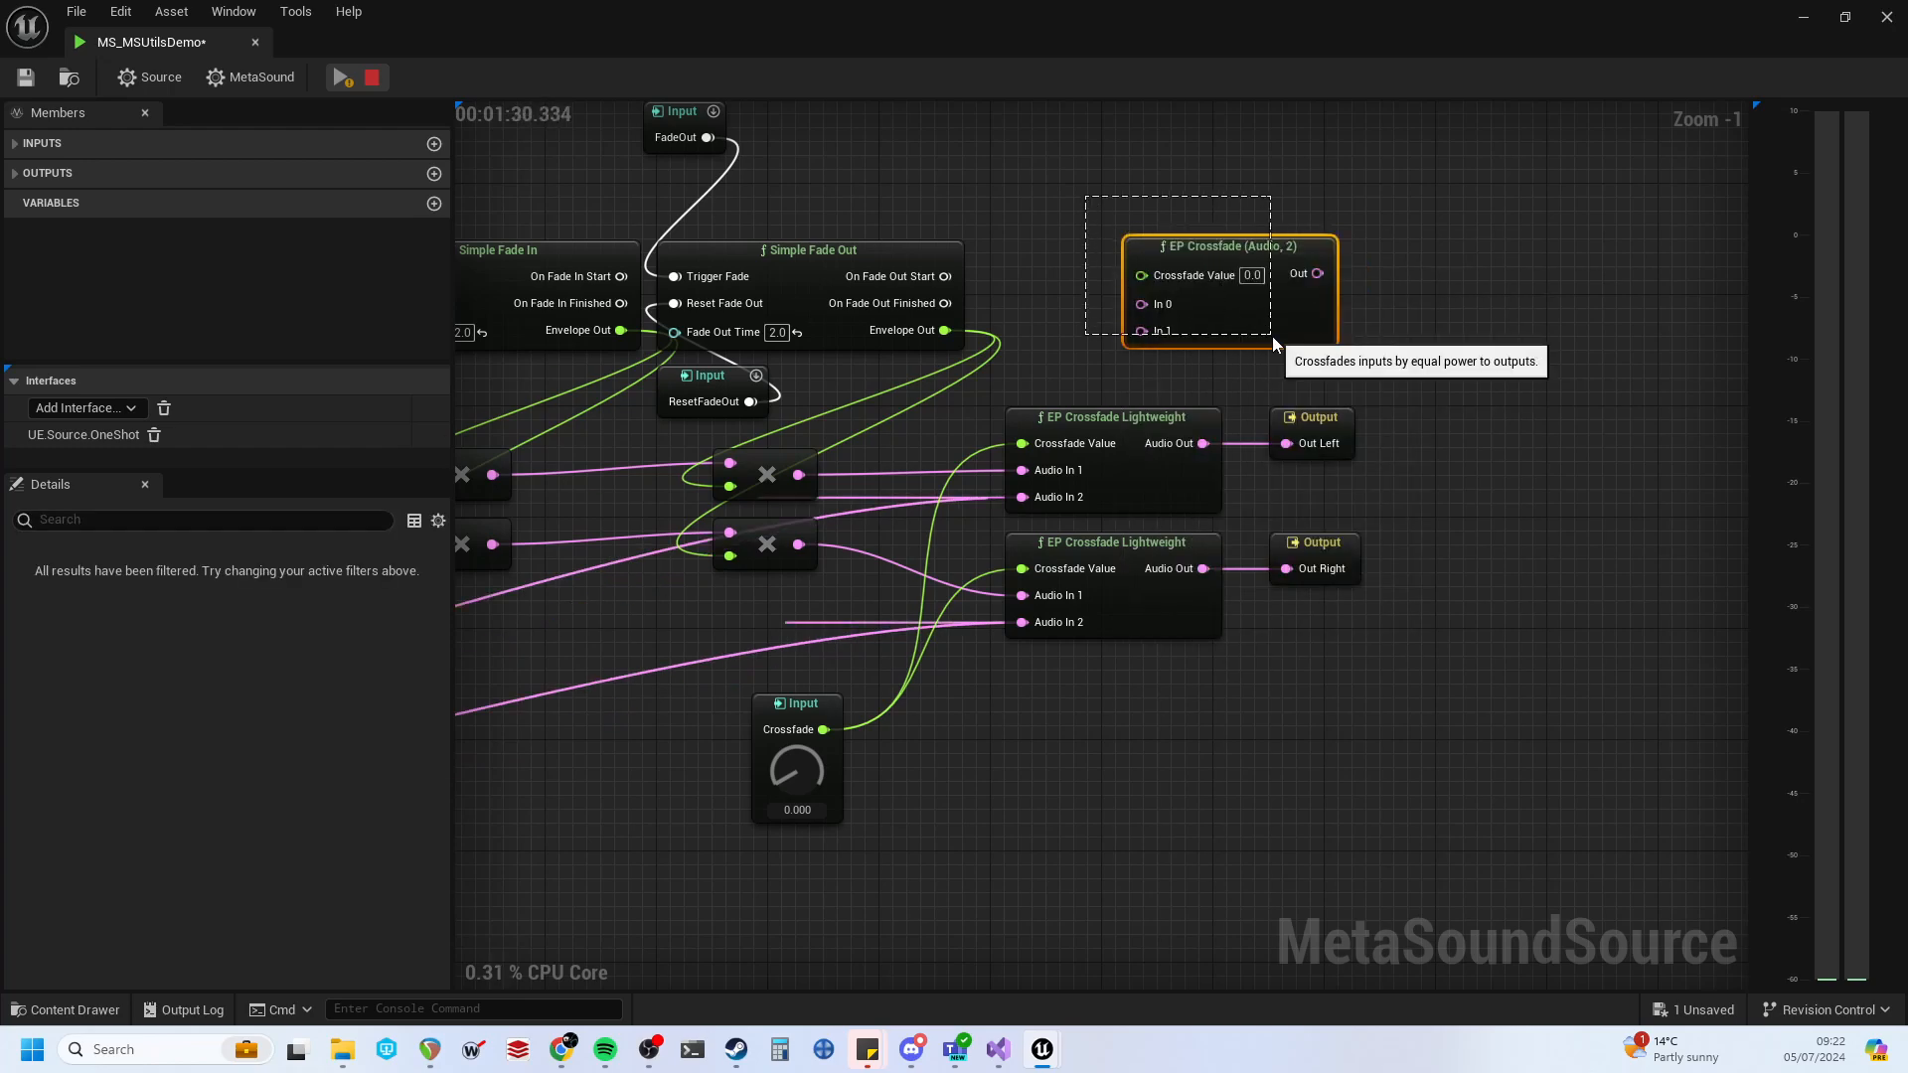
key(Delete)
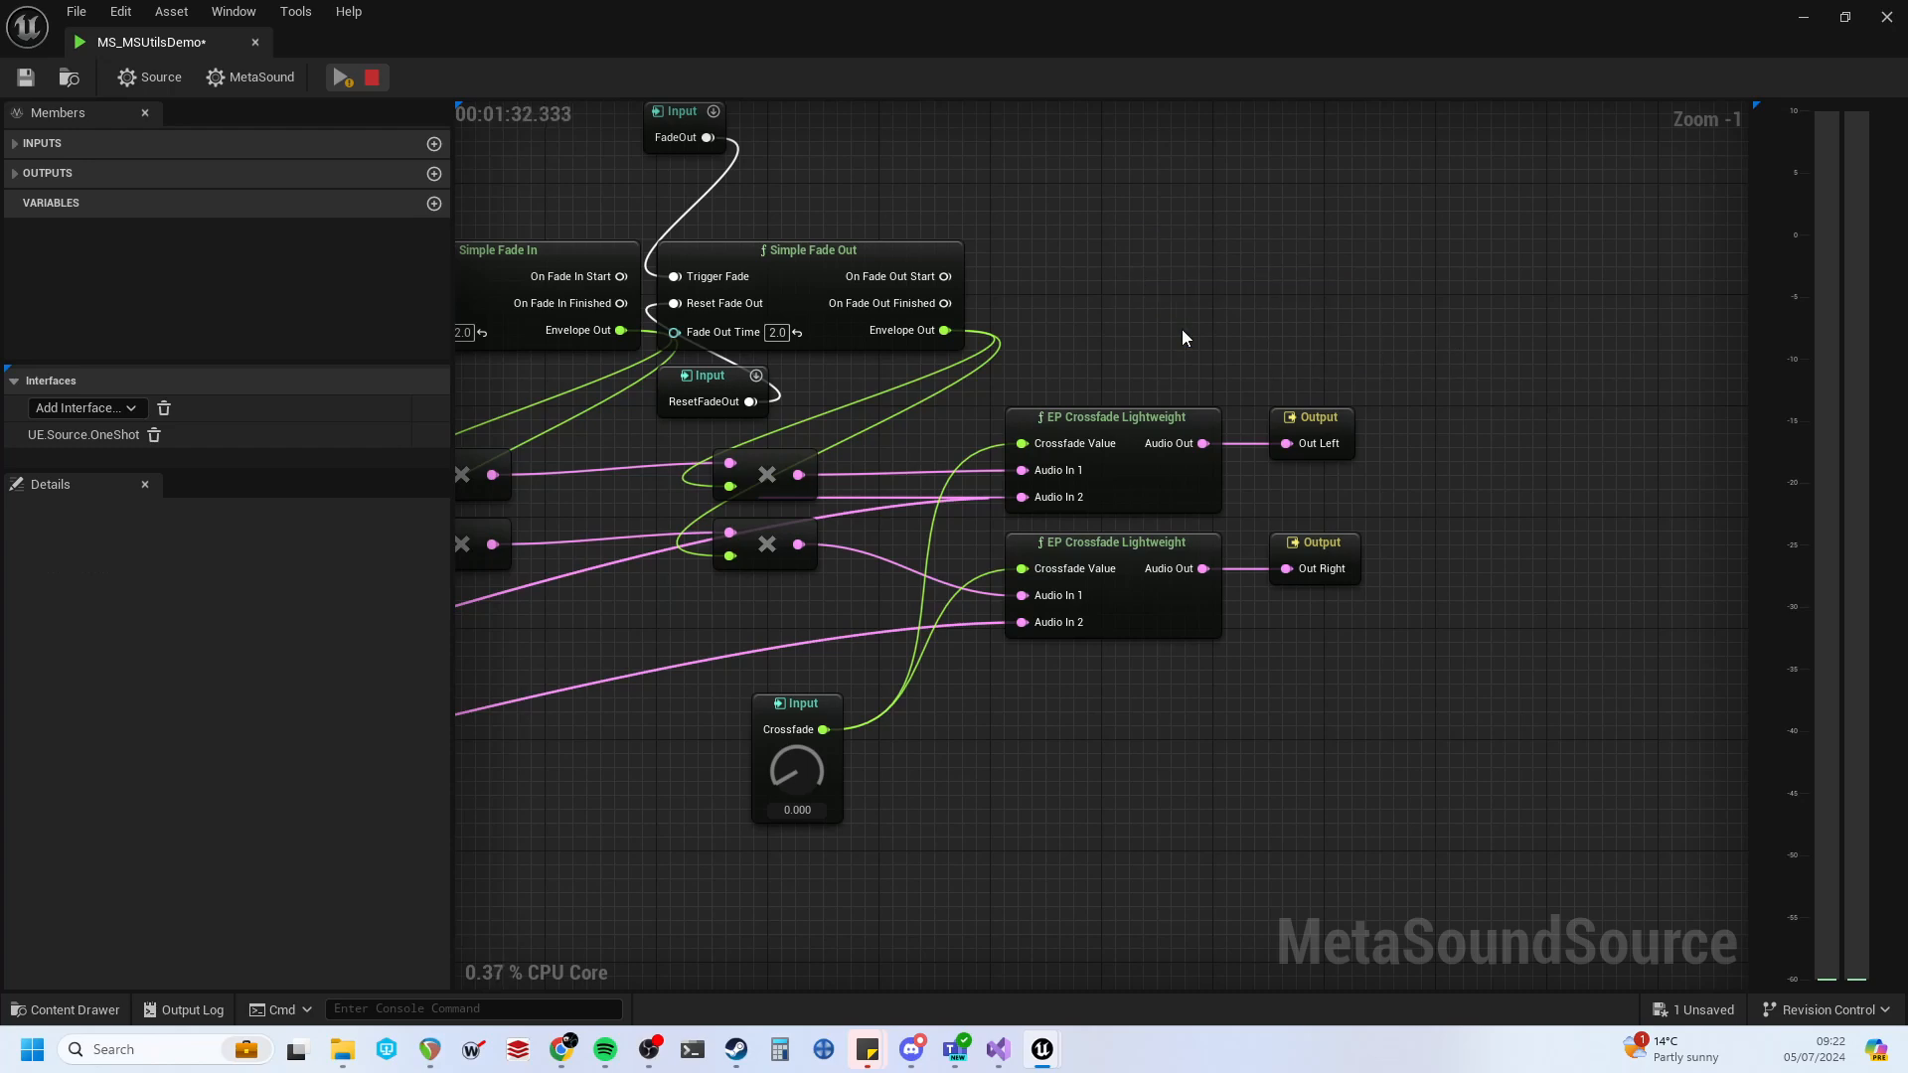
Trace the lowest stereo wave player's outputs through the graph to the two EP Crossfade Lightweight nodes and their Crossfade input.
right_drag(626, 564, 660, 495)
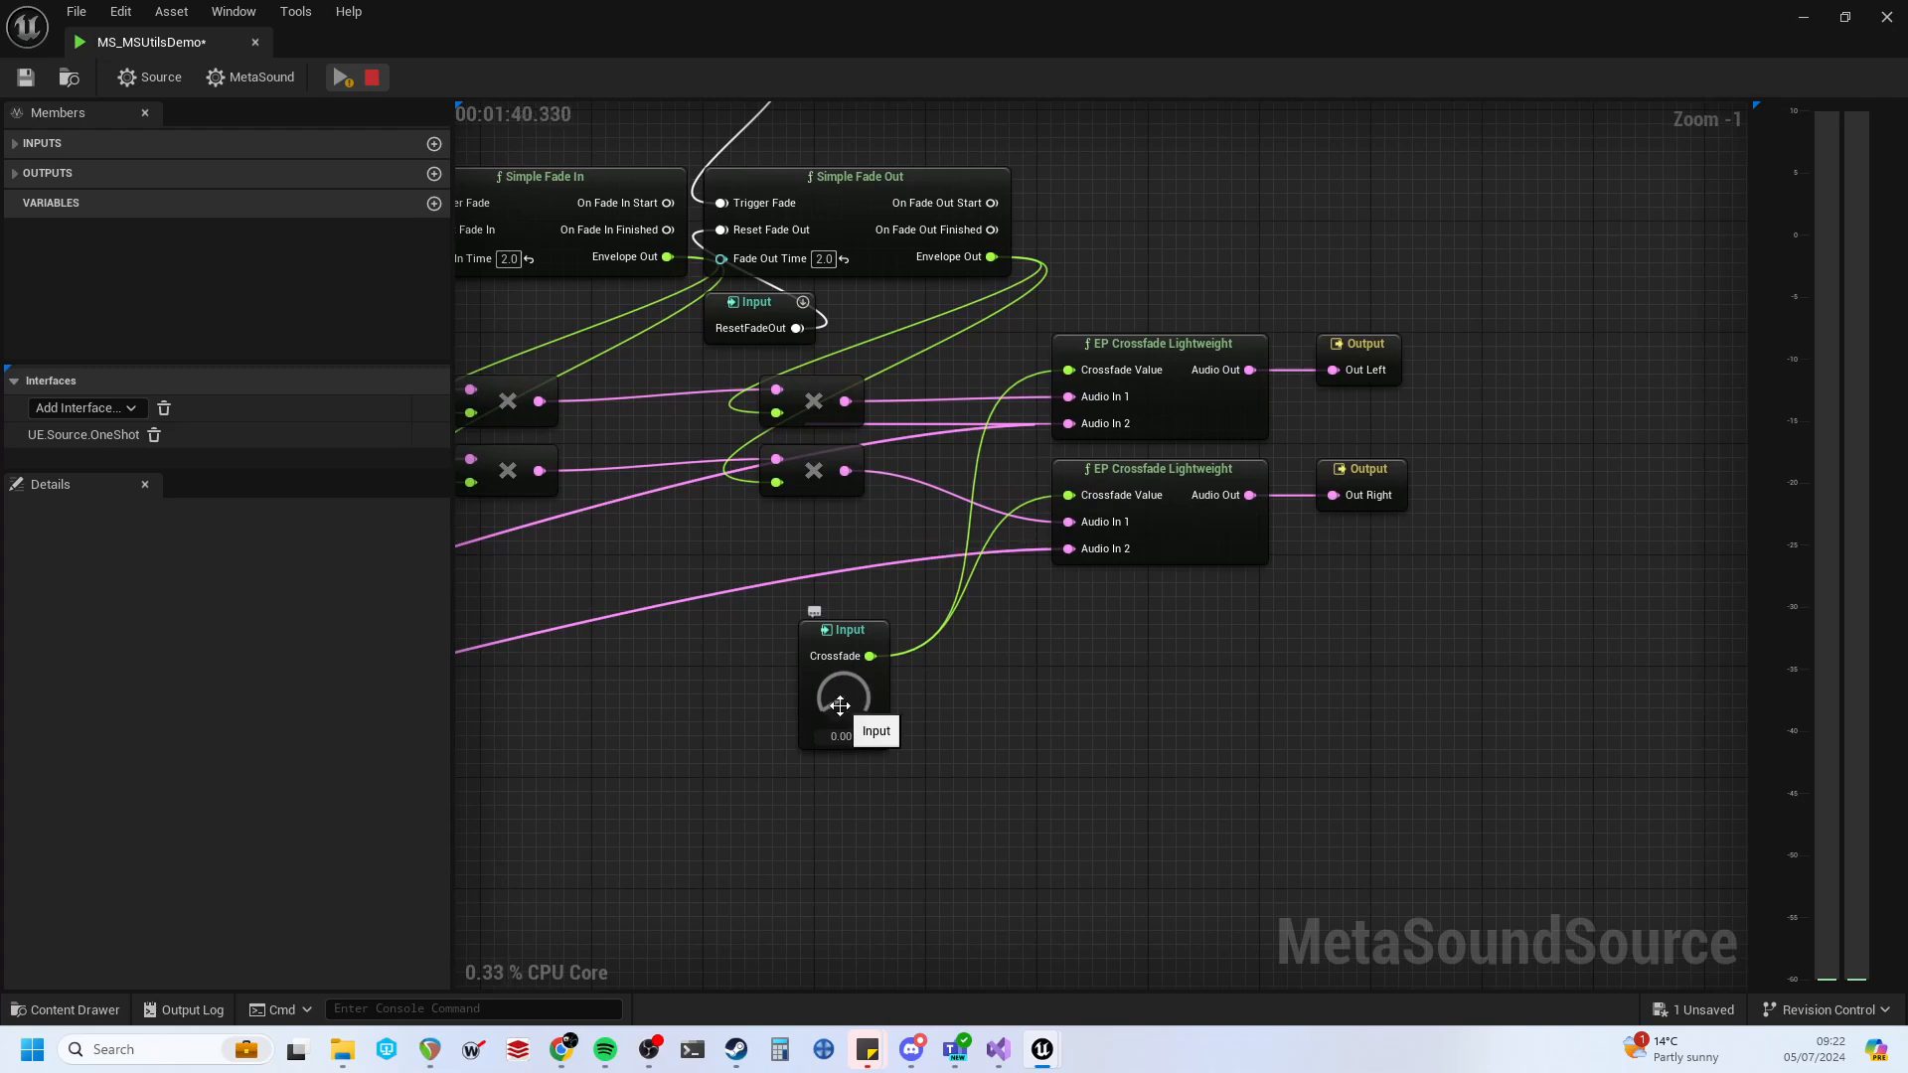
scroll(801, 630, down, 6)
right_drag(940, 638, 882, 717)
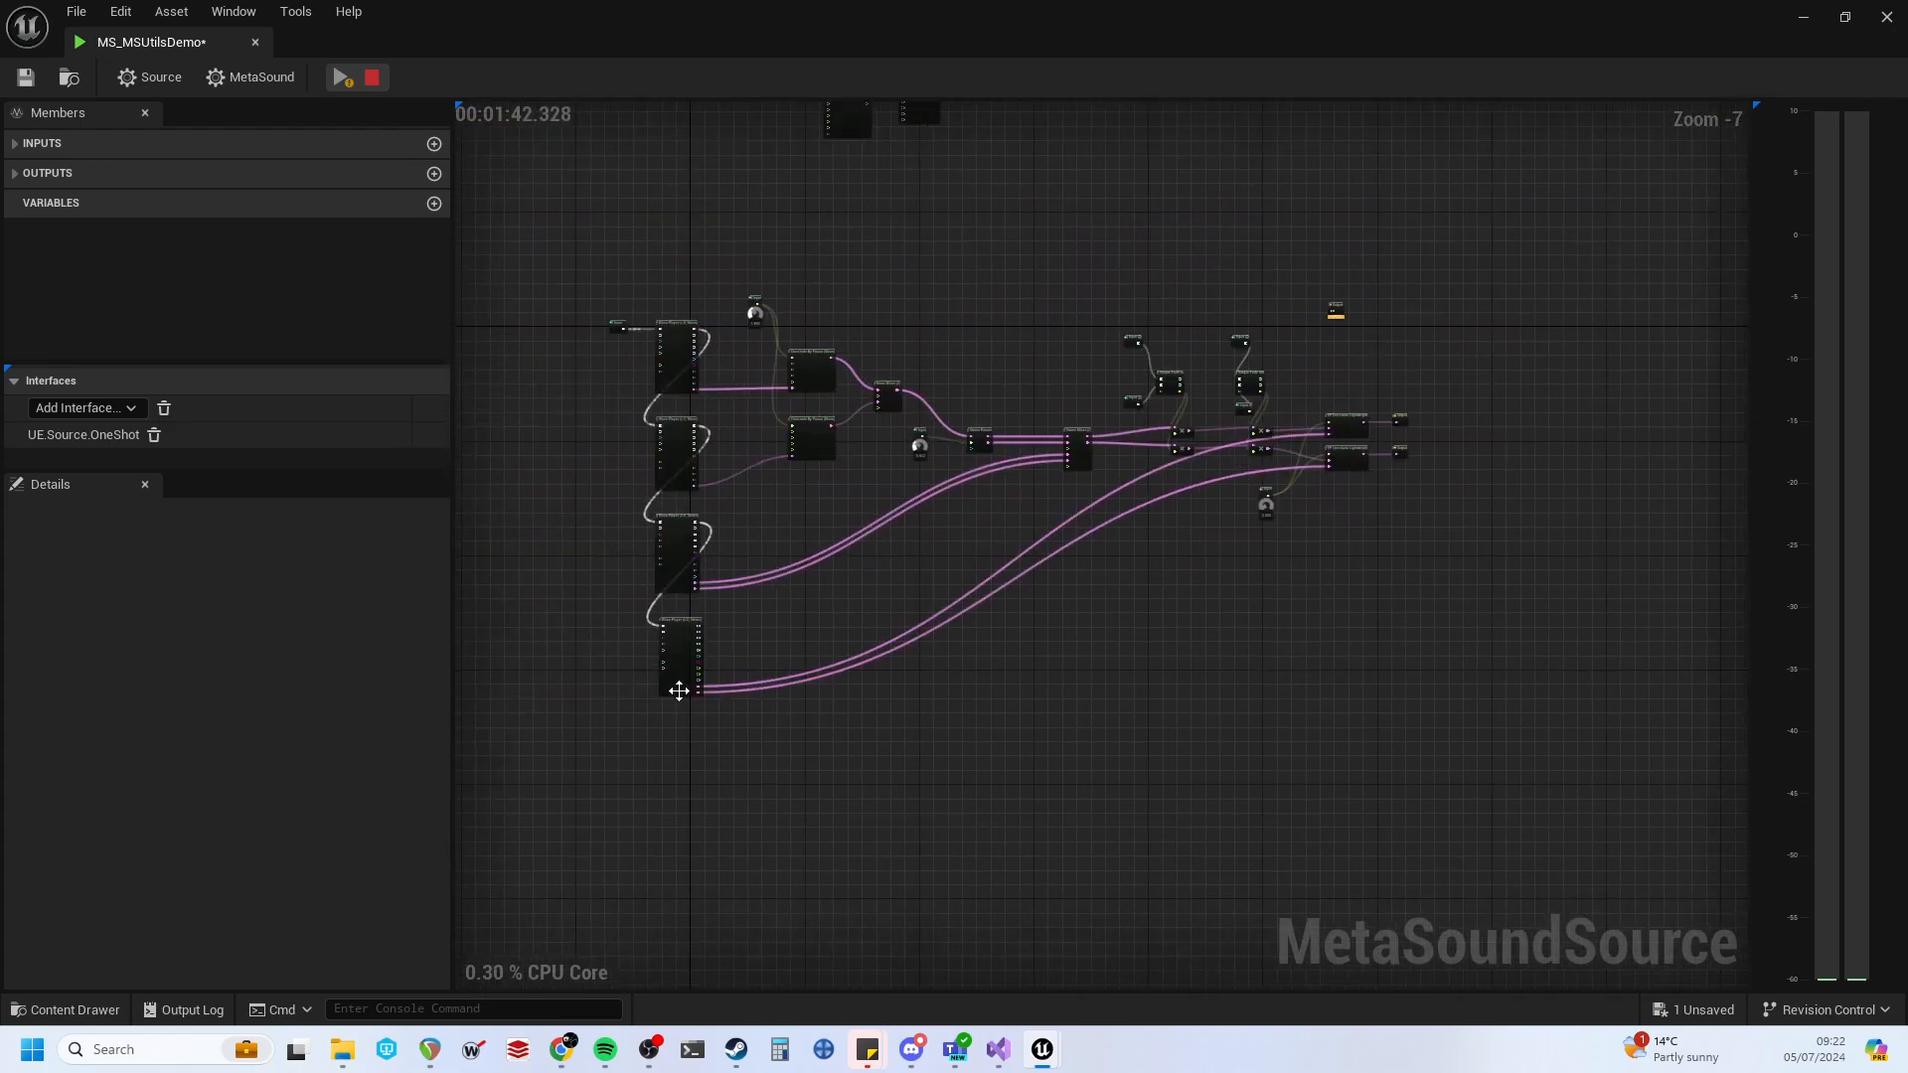
right_drag(783, 632, 814, 703)
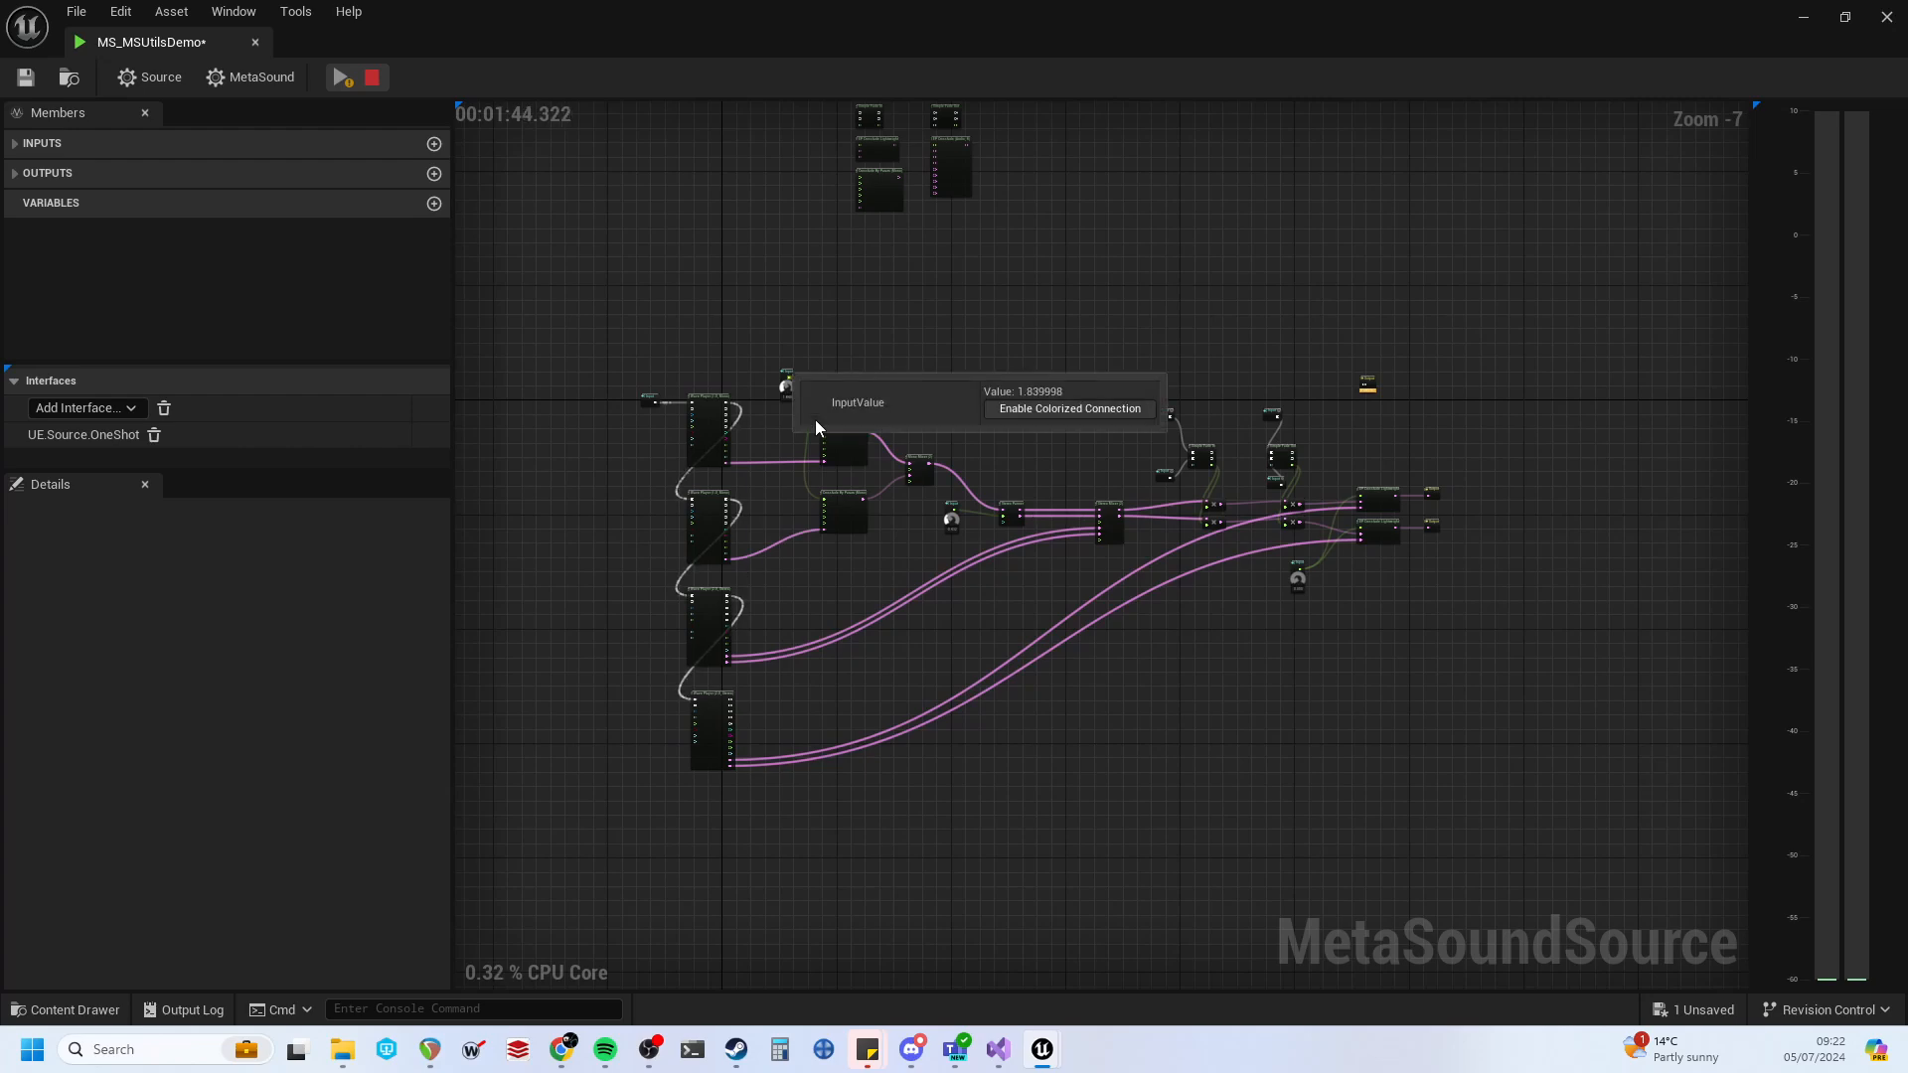
scroll(1272, 618, up, 6)
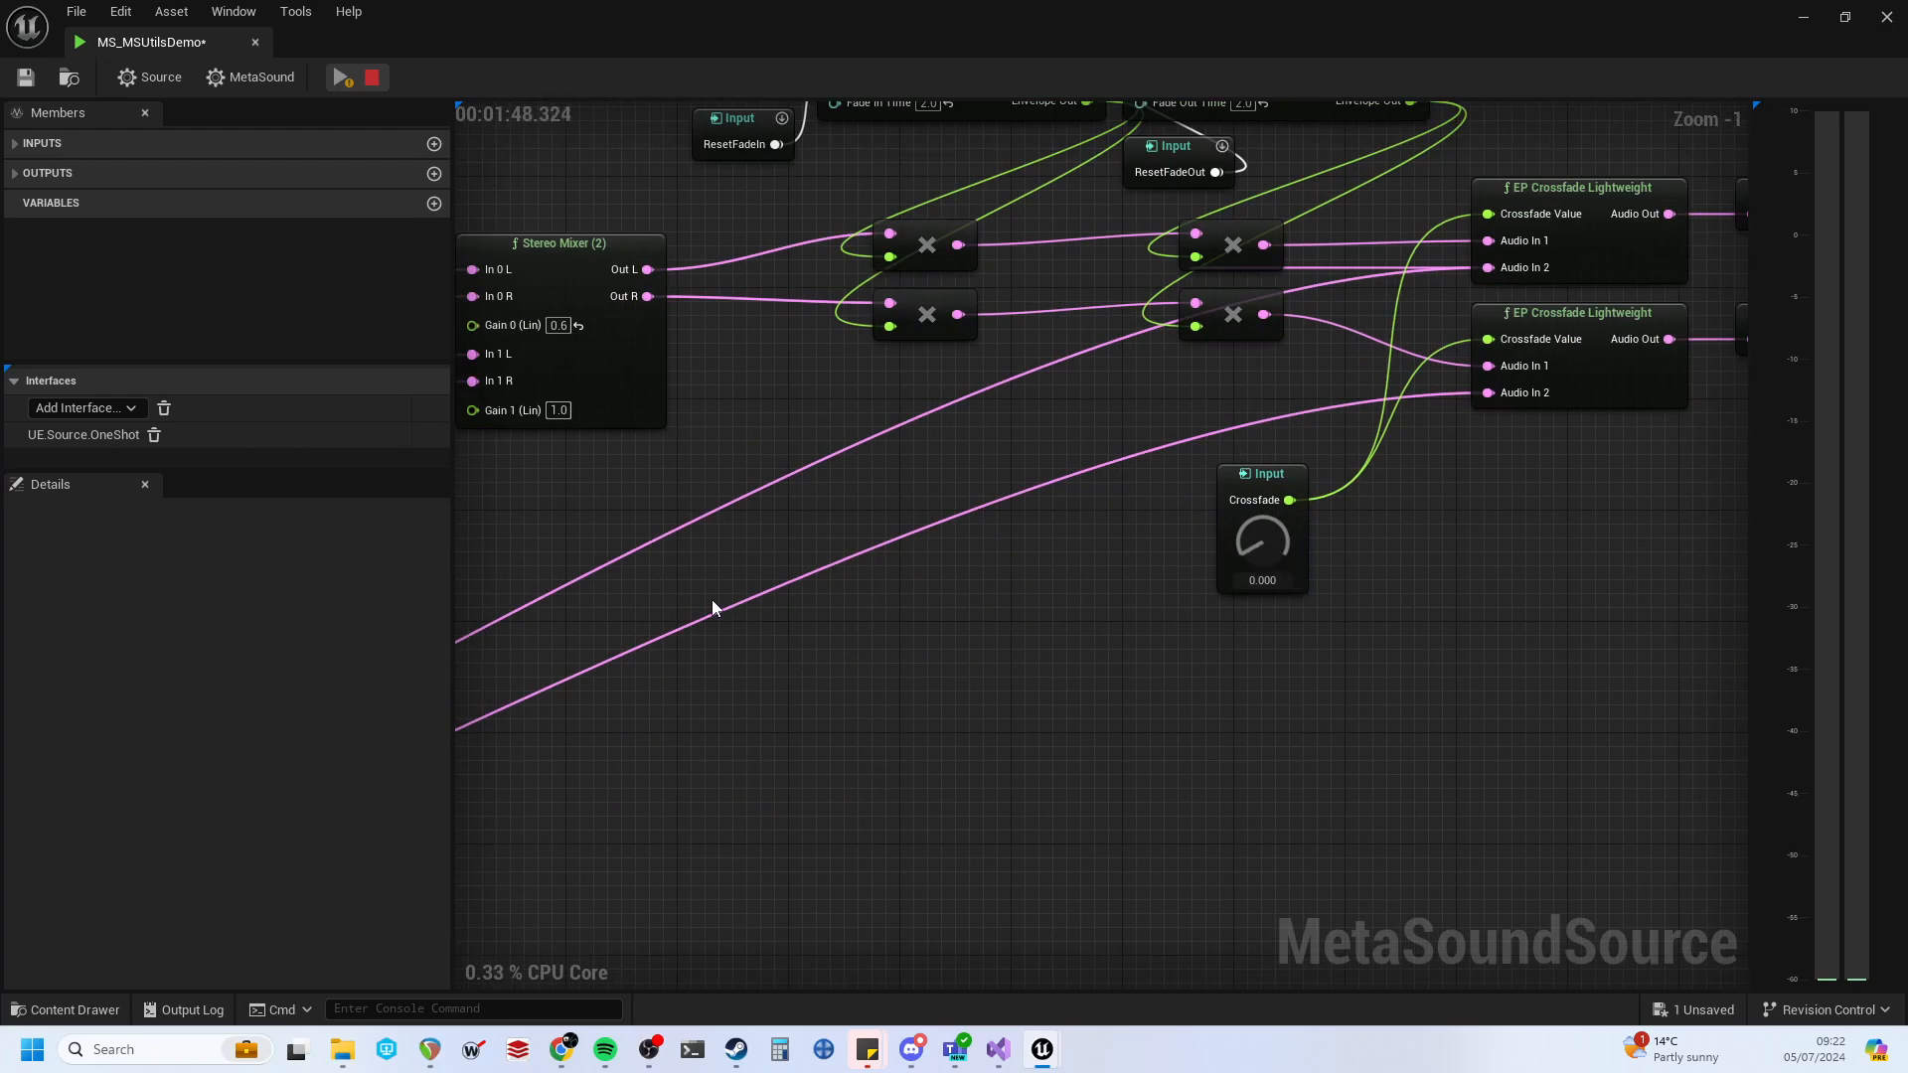
right_drag(713, 600, 1145, 651)
scroll(1192, 636, down, 3)
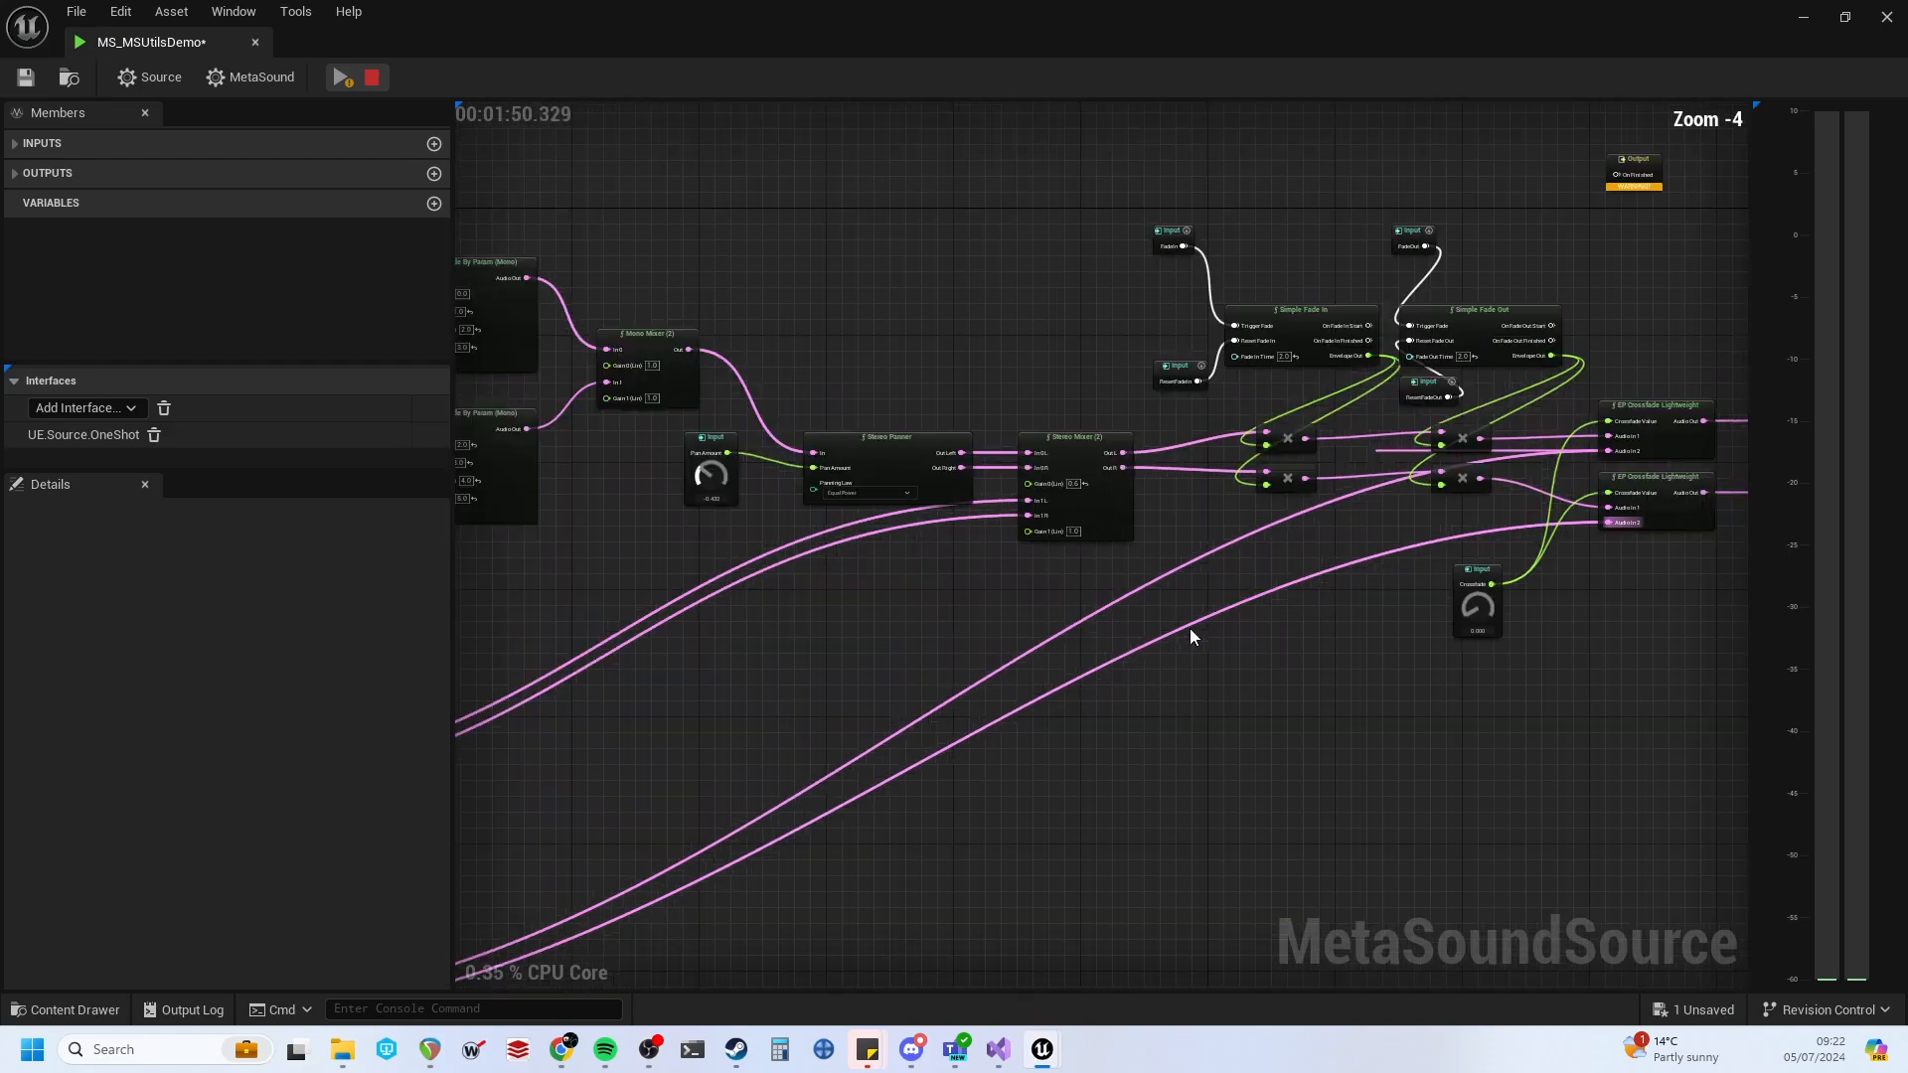
right_drag(1497, 602, 1046, 583)
scroll(1045, 582, up, 3)
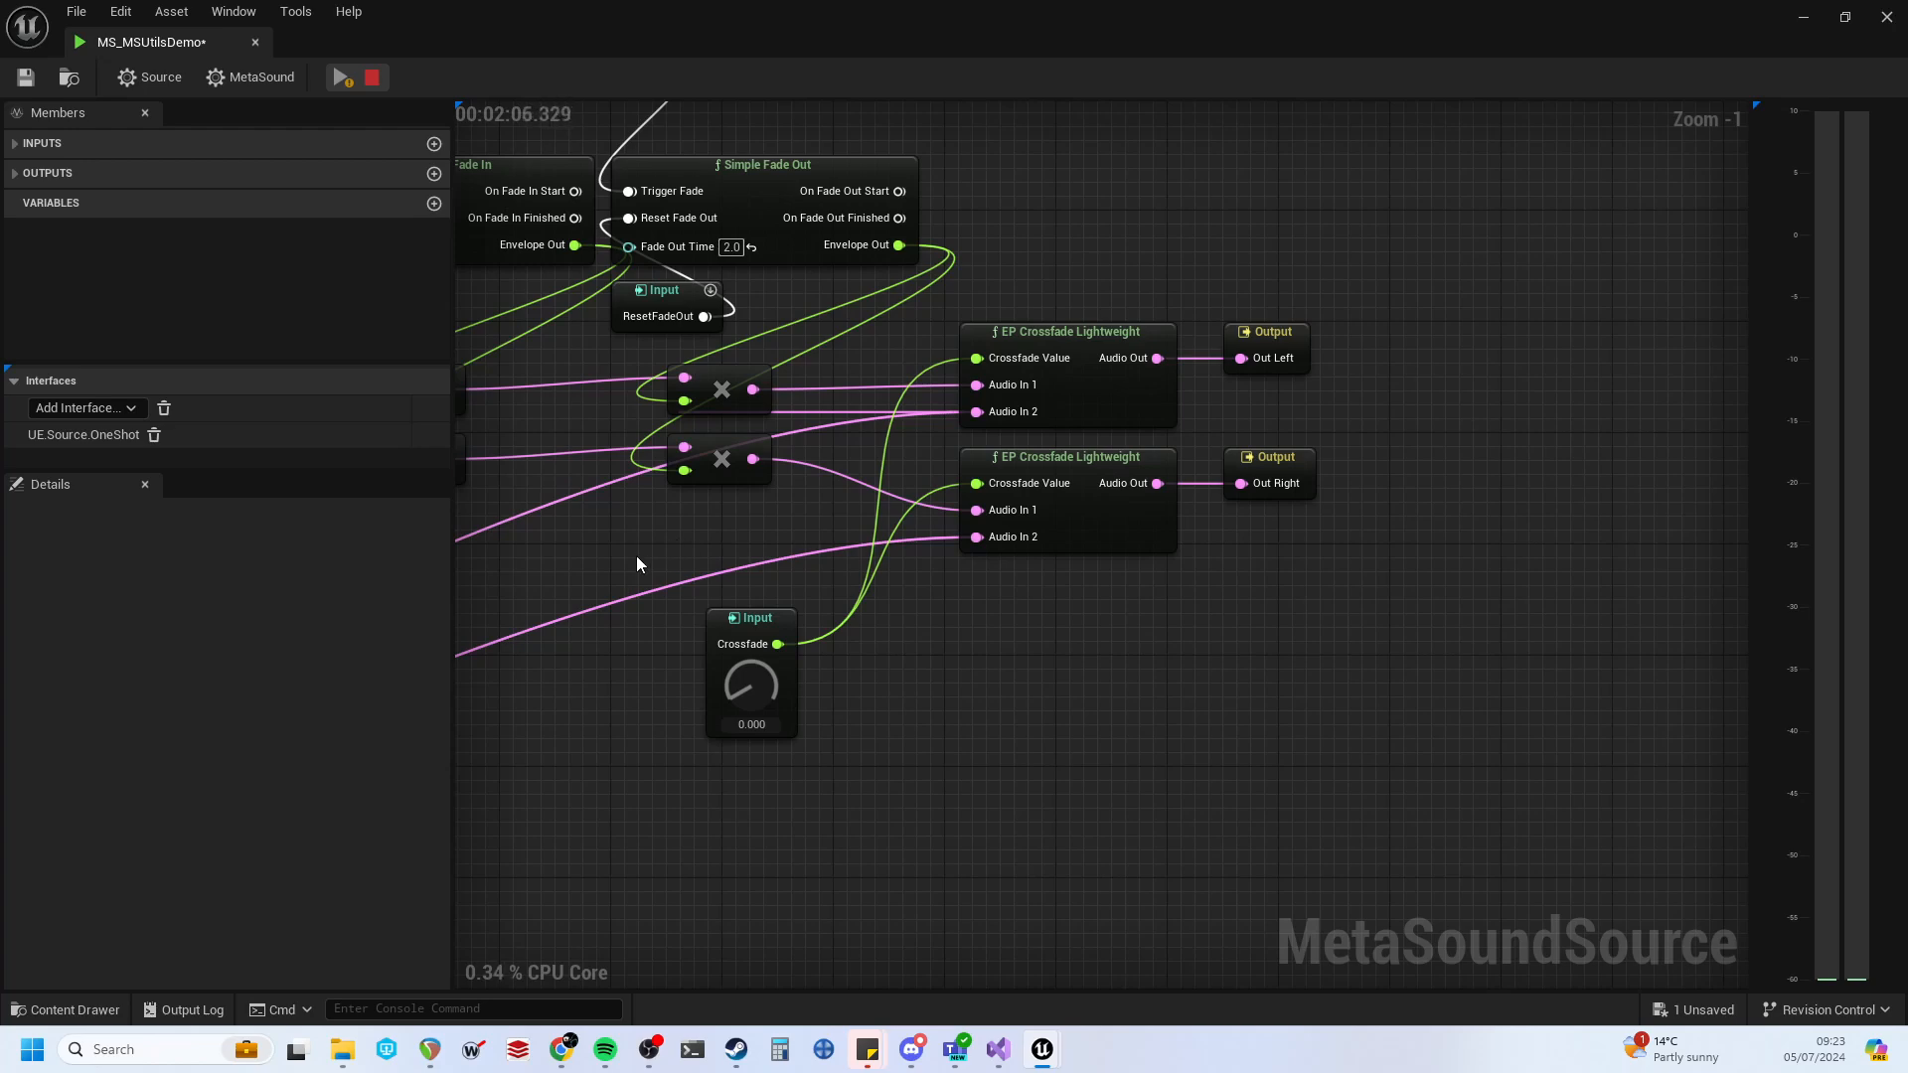
Trigger the FadeIn input connected to the Simple Fade In node to fade the audio in.
right_drag(637, 558, 457, 546)
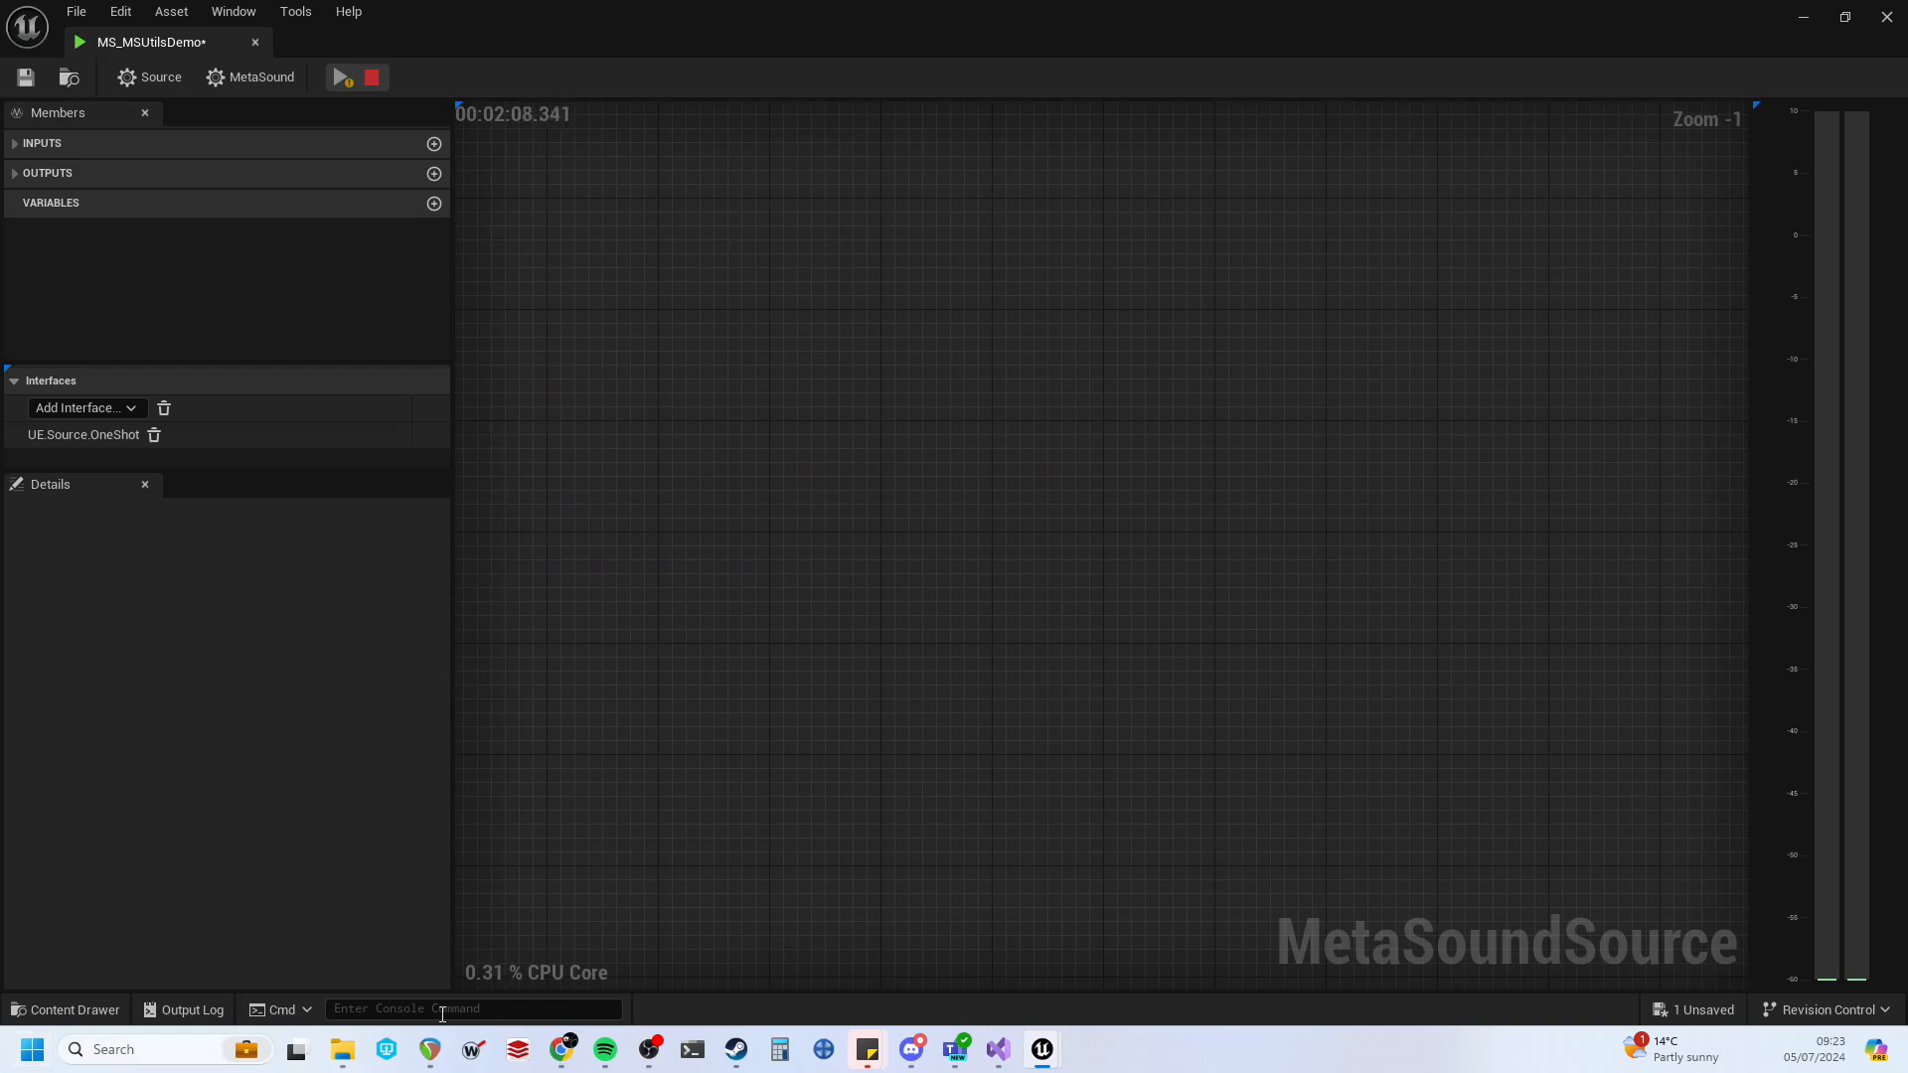
scroll(1163, 567, down, 5)
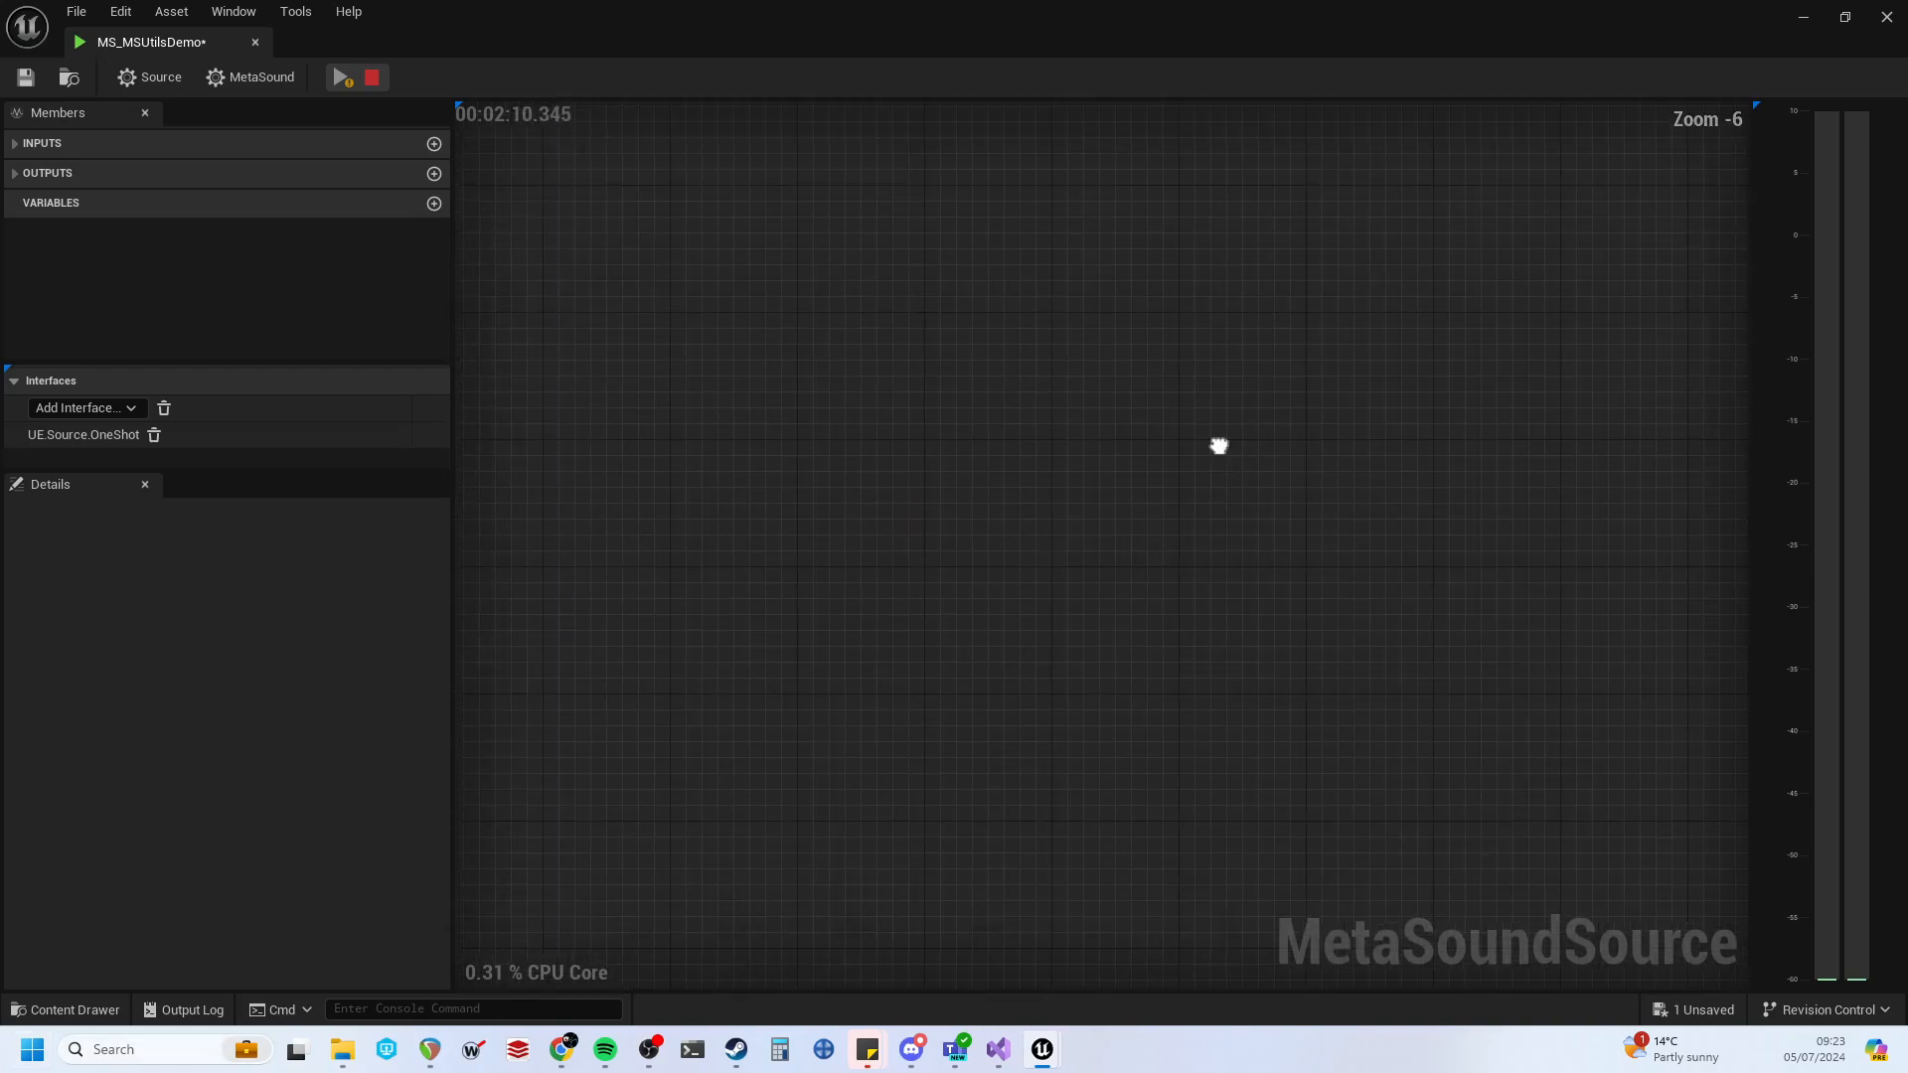
right_drag(704, 860, 1238, 517)
scroll(994, 670, down, 6)
right_drag(866, 783, 1092, 571)
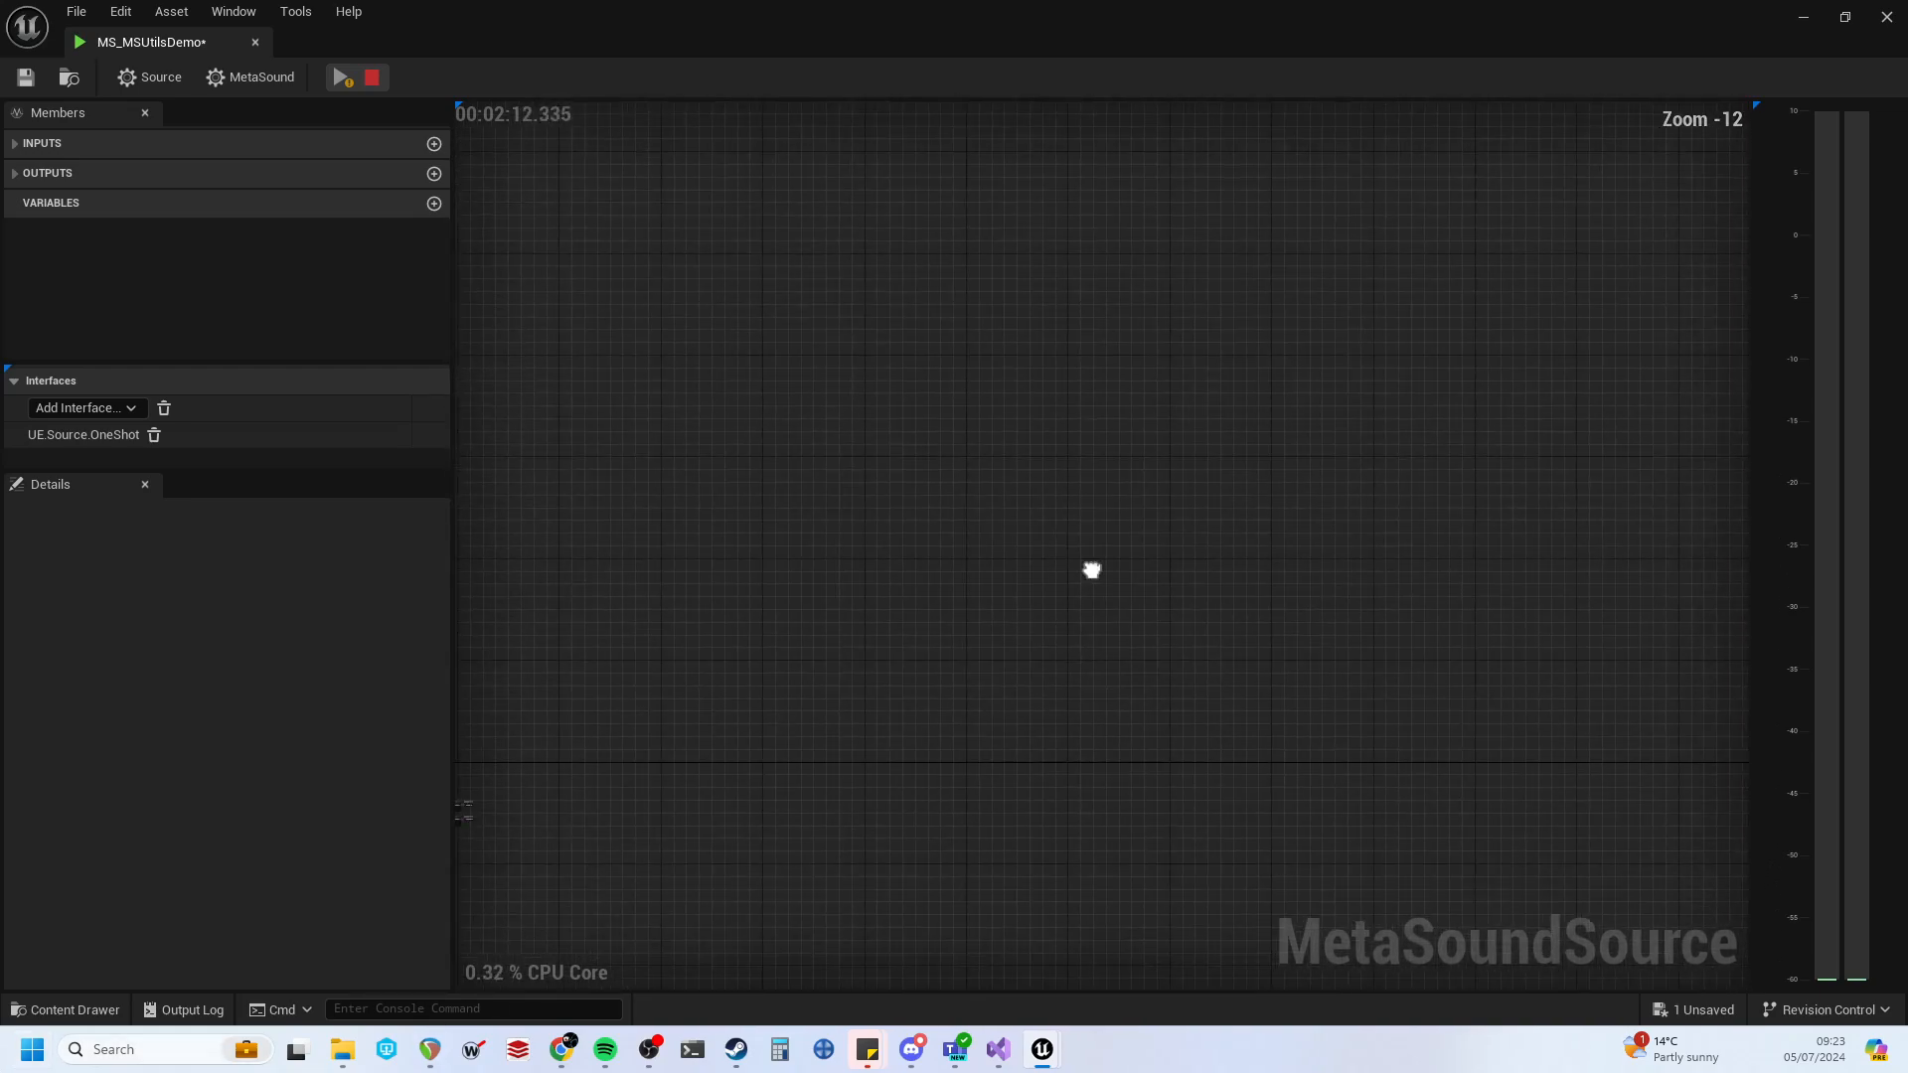
scroll(729, 736, up, 4)
scroll(696, 687, up, 4)
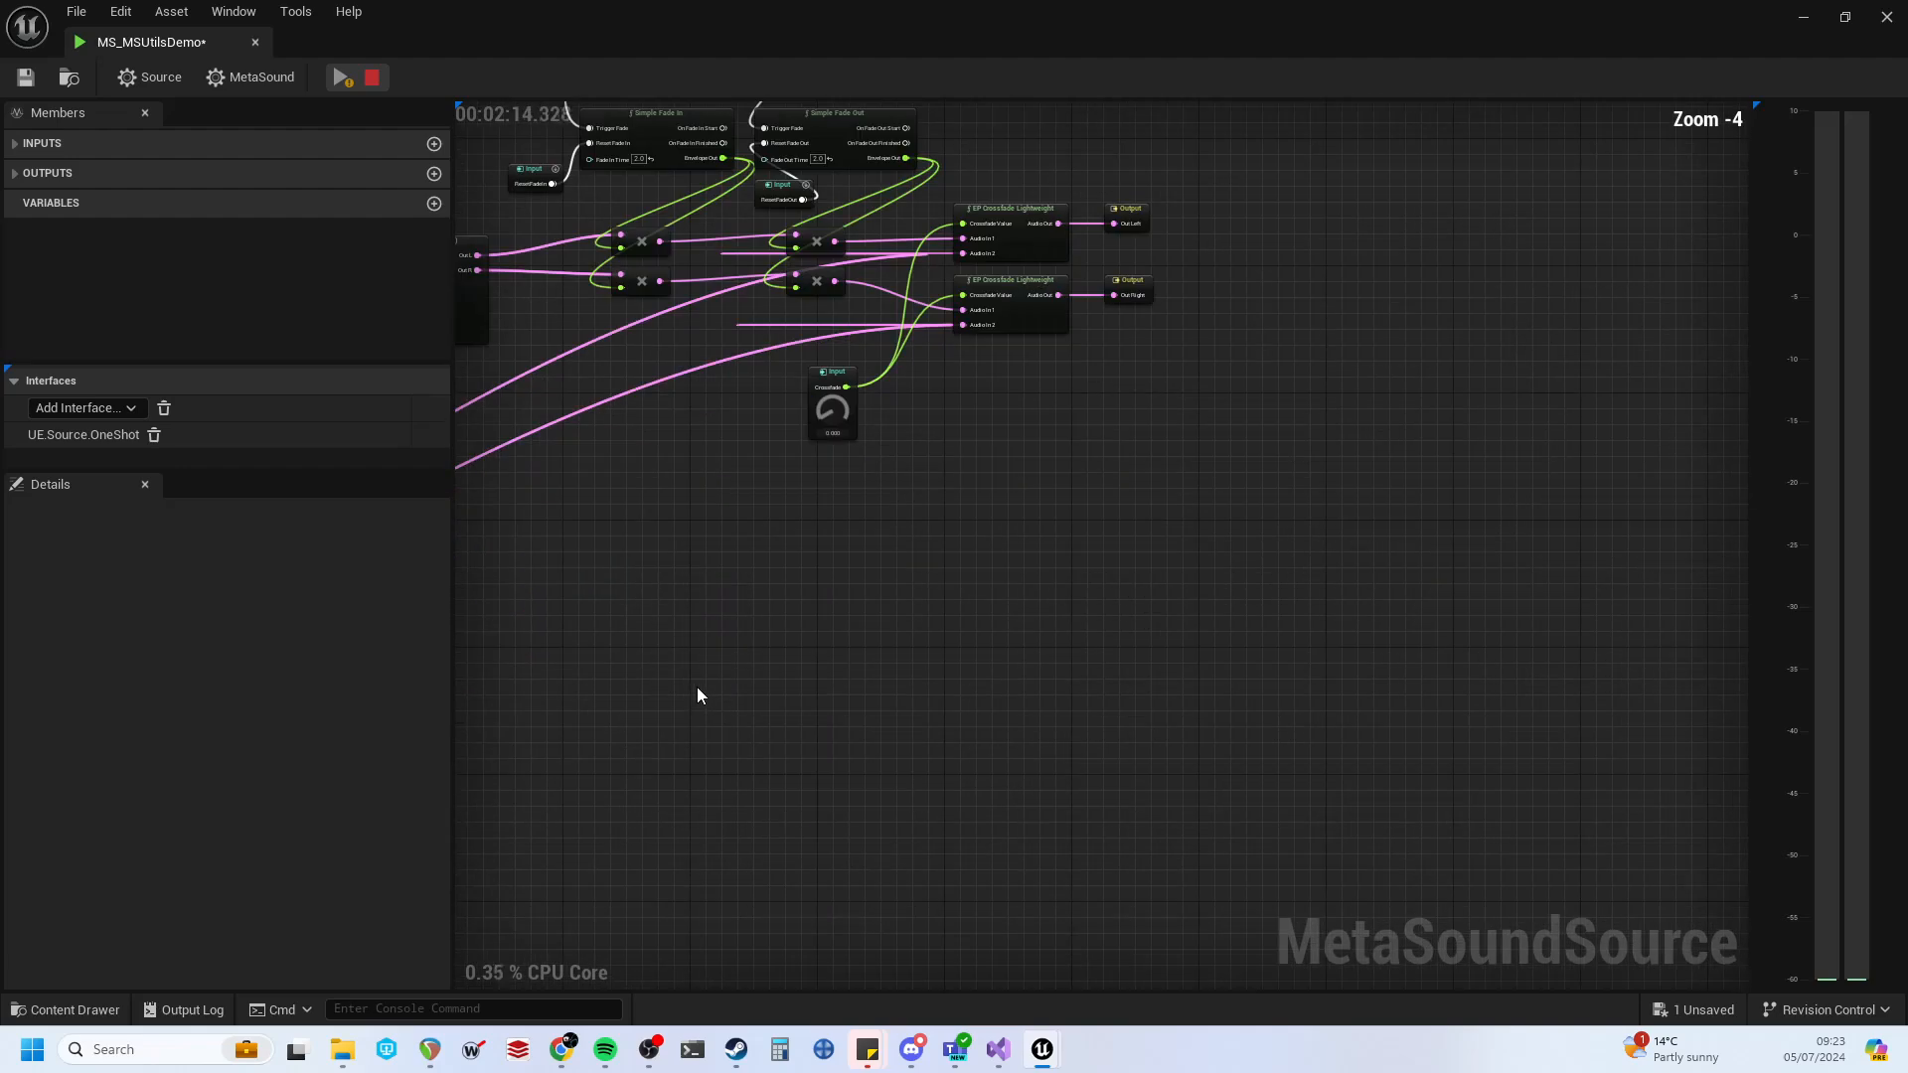
right_drag(626, 639, 999, 969)
scroll(976, 348, up, 3)
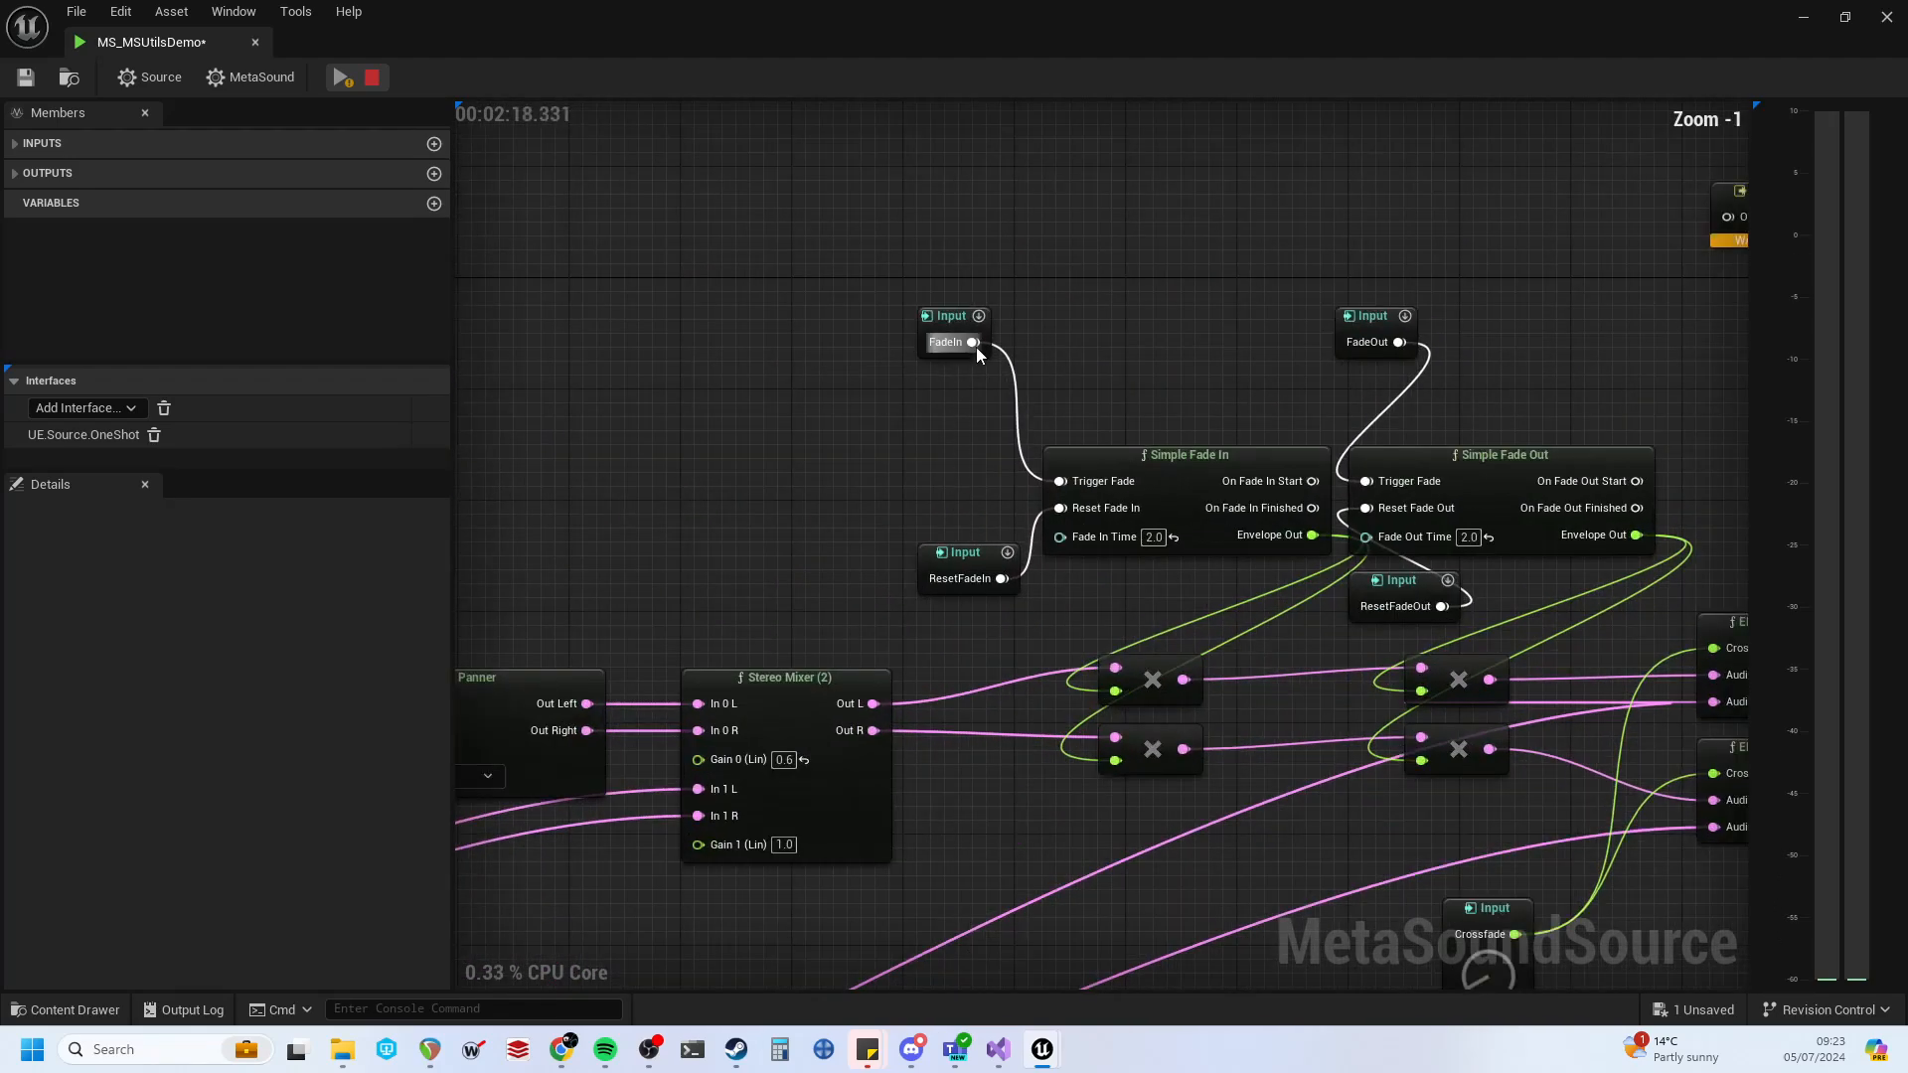
click(978, 315)
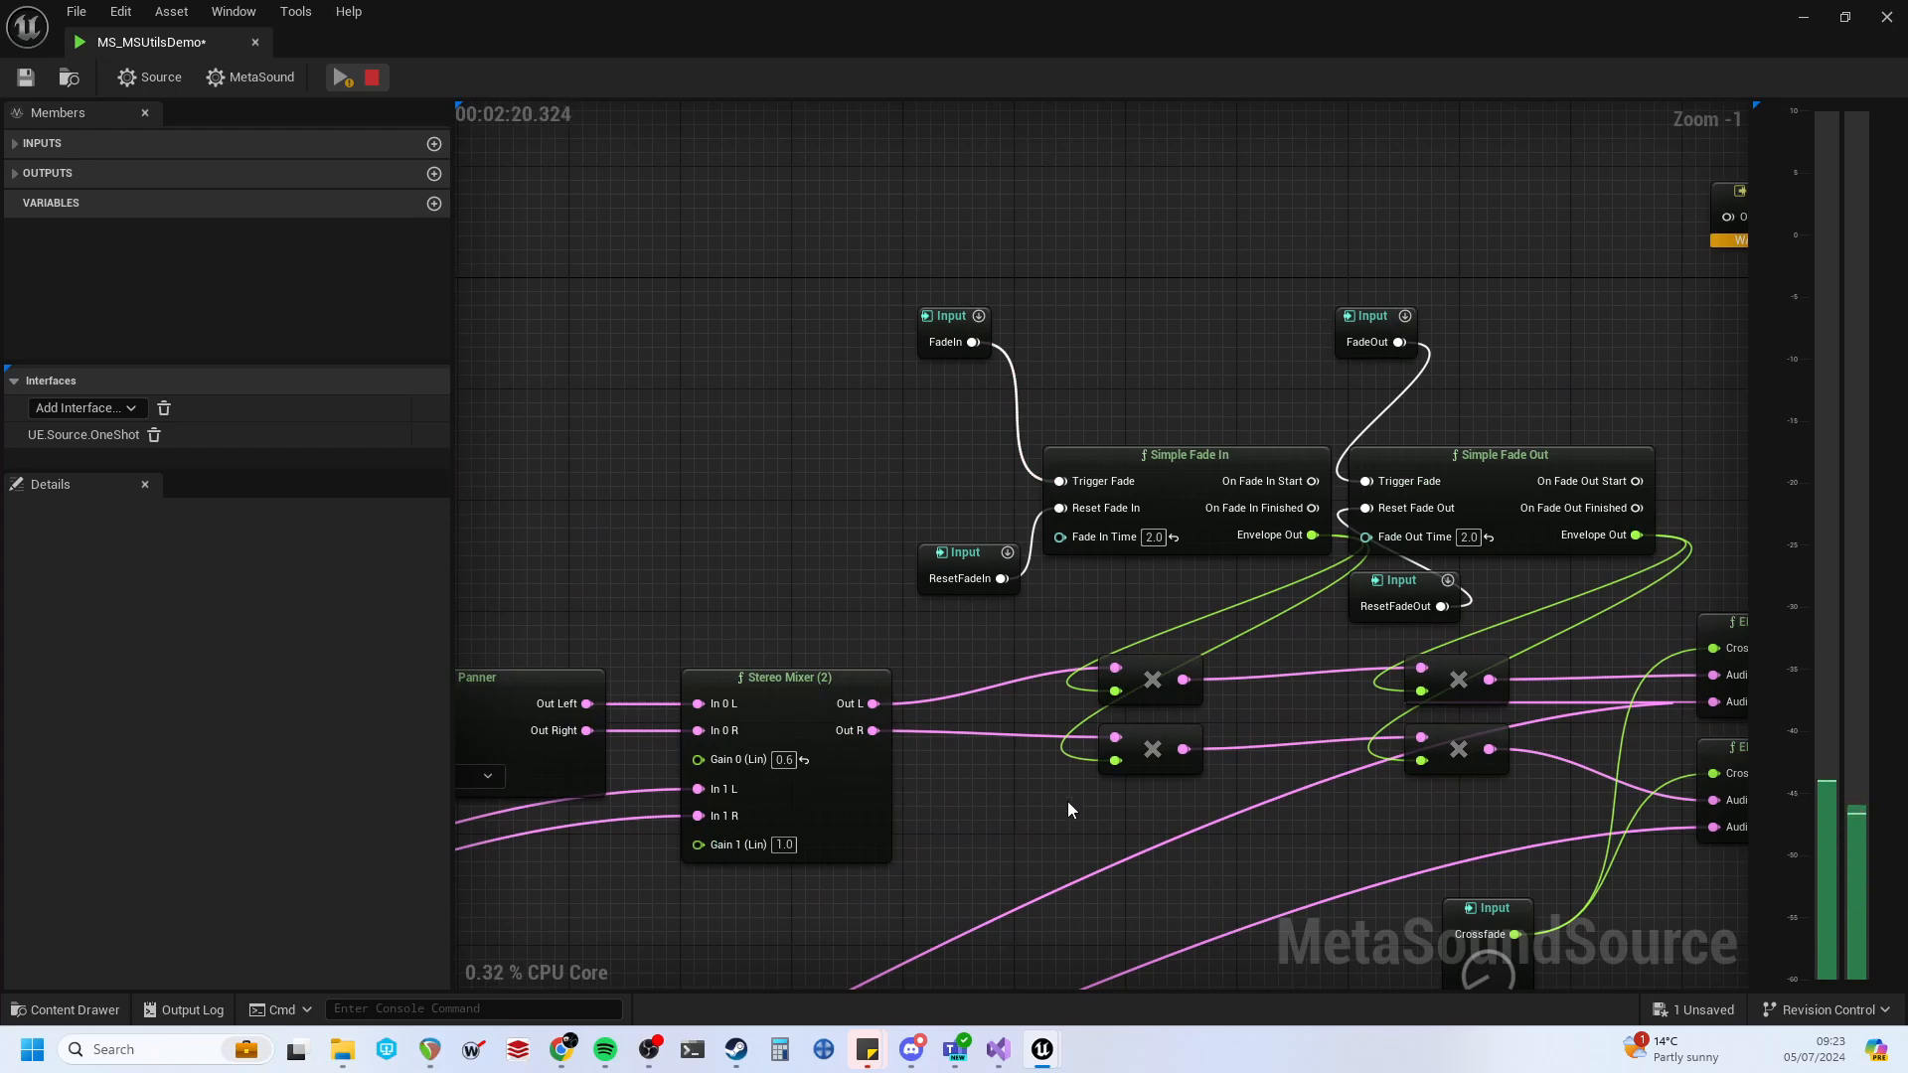
Sweep the InputValue knob feeding both Crossfade By Param (Mono) nodes up to 5.000 and back down to 1.880.
right_drag(1194, 882, 1052, 798)
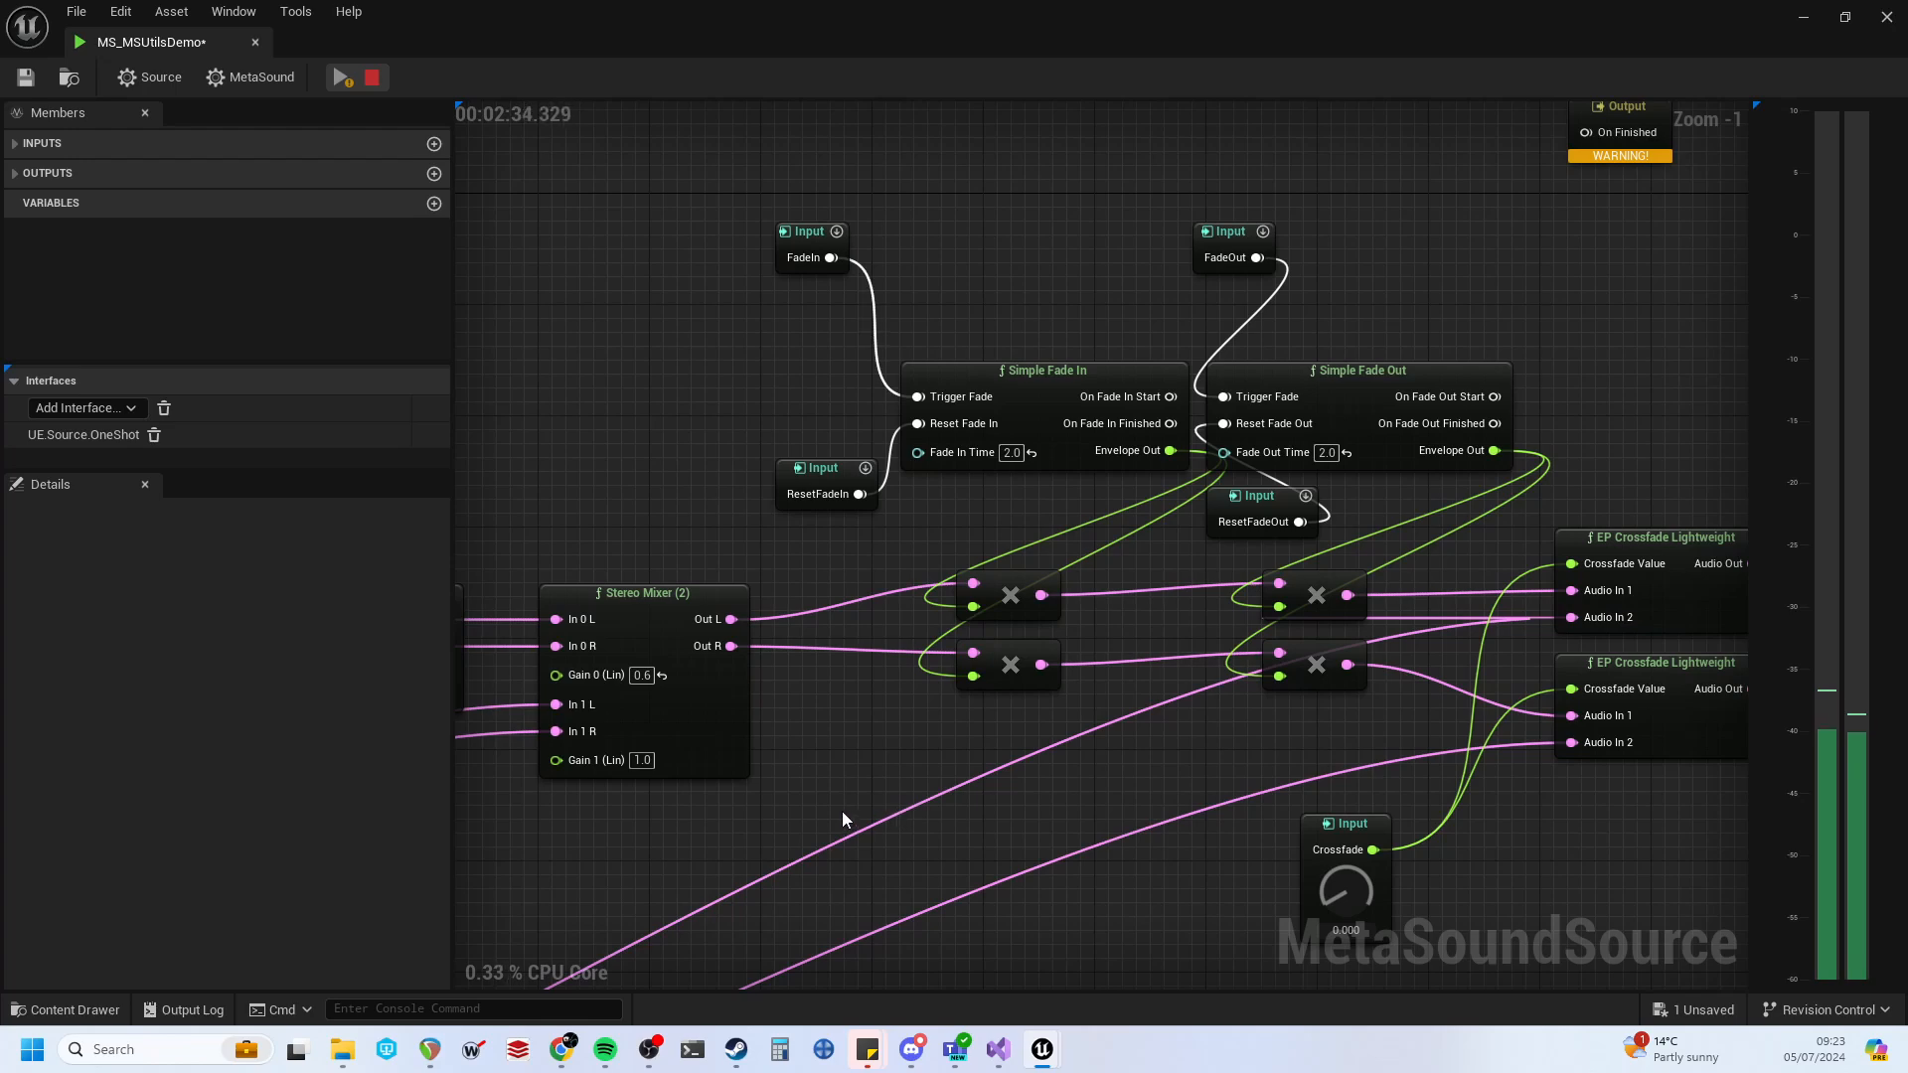
right_drag(638, 834, 1907, 823)
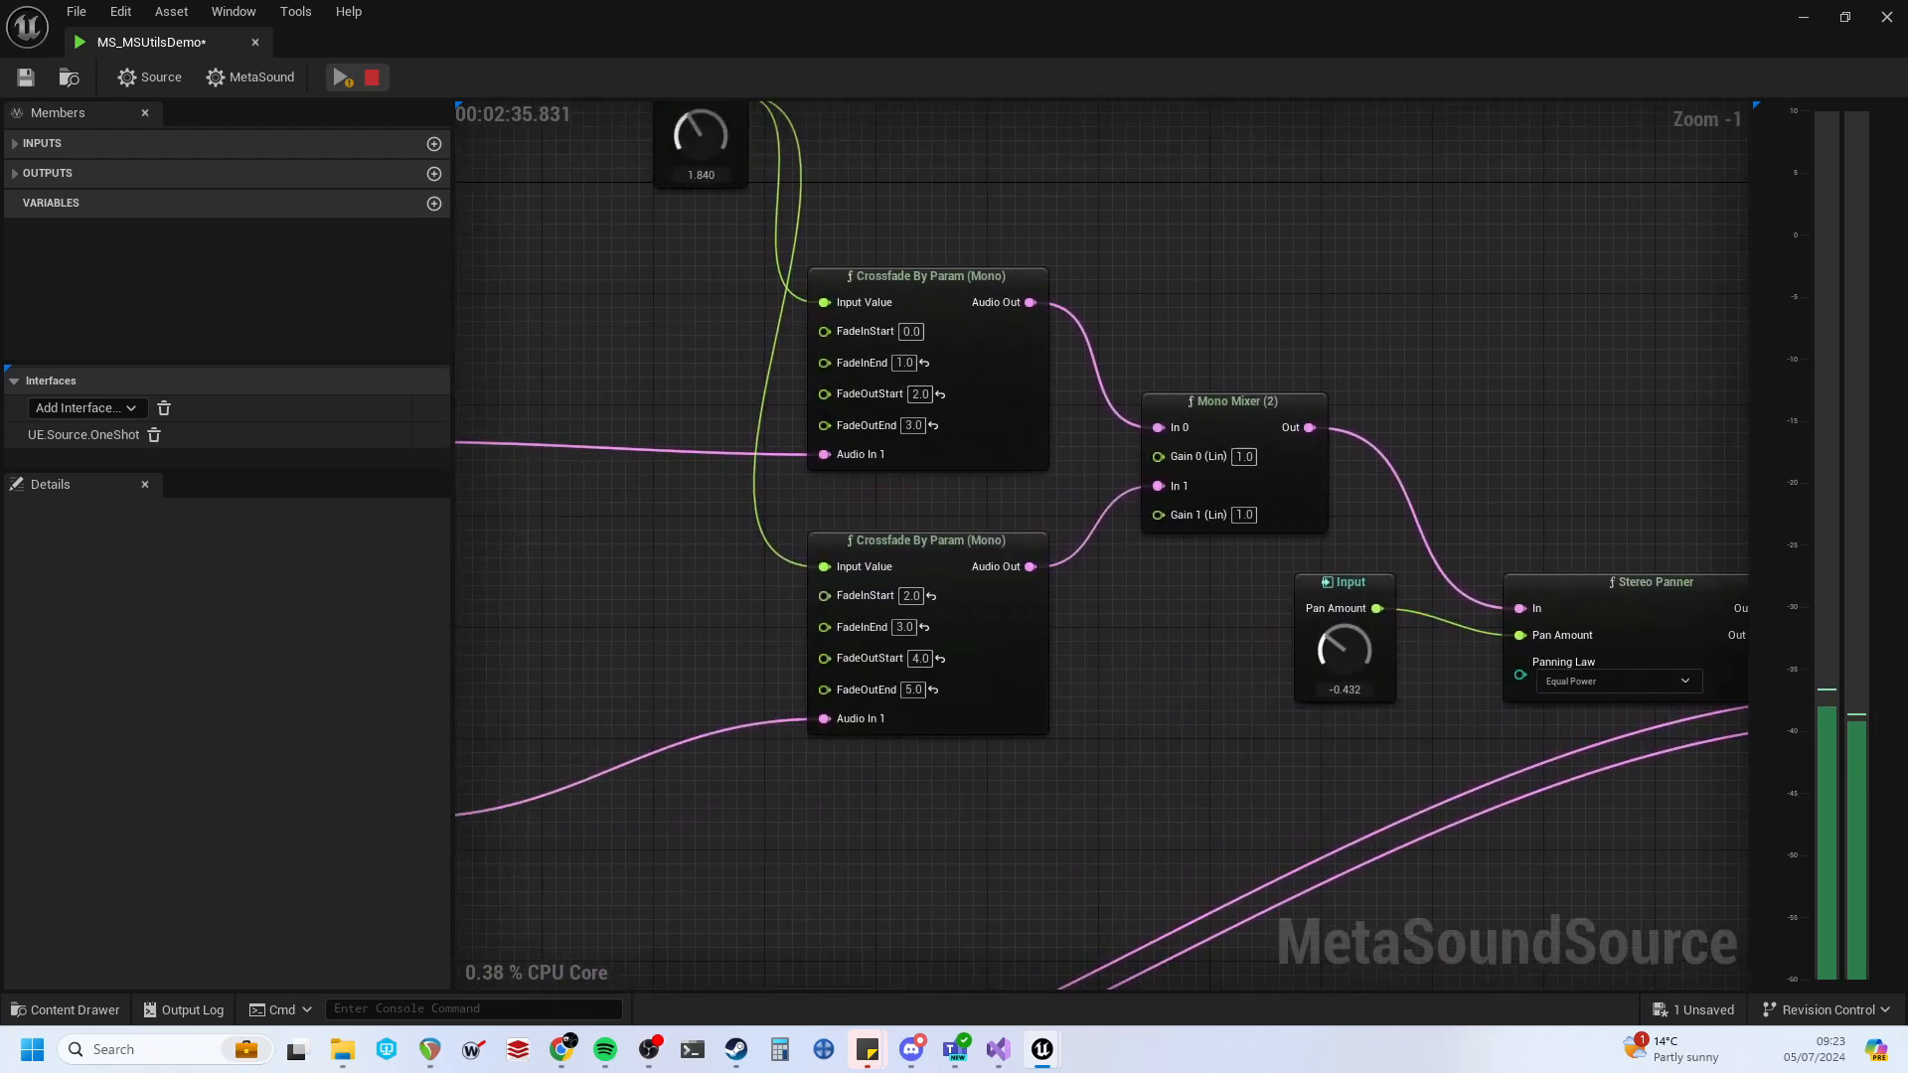
right_drag(1611, 824, 1746, 963)
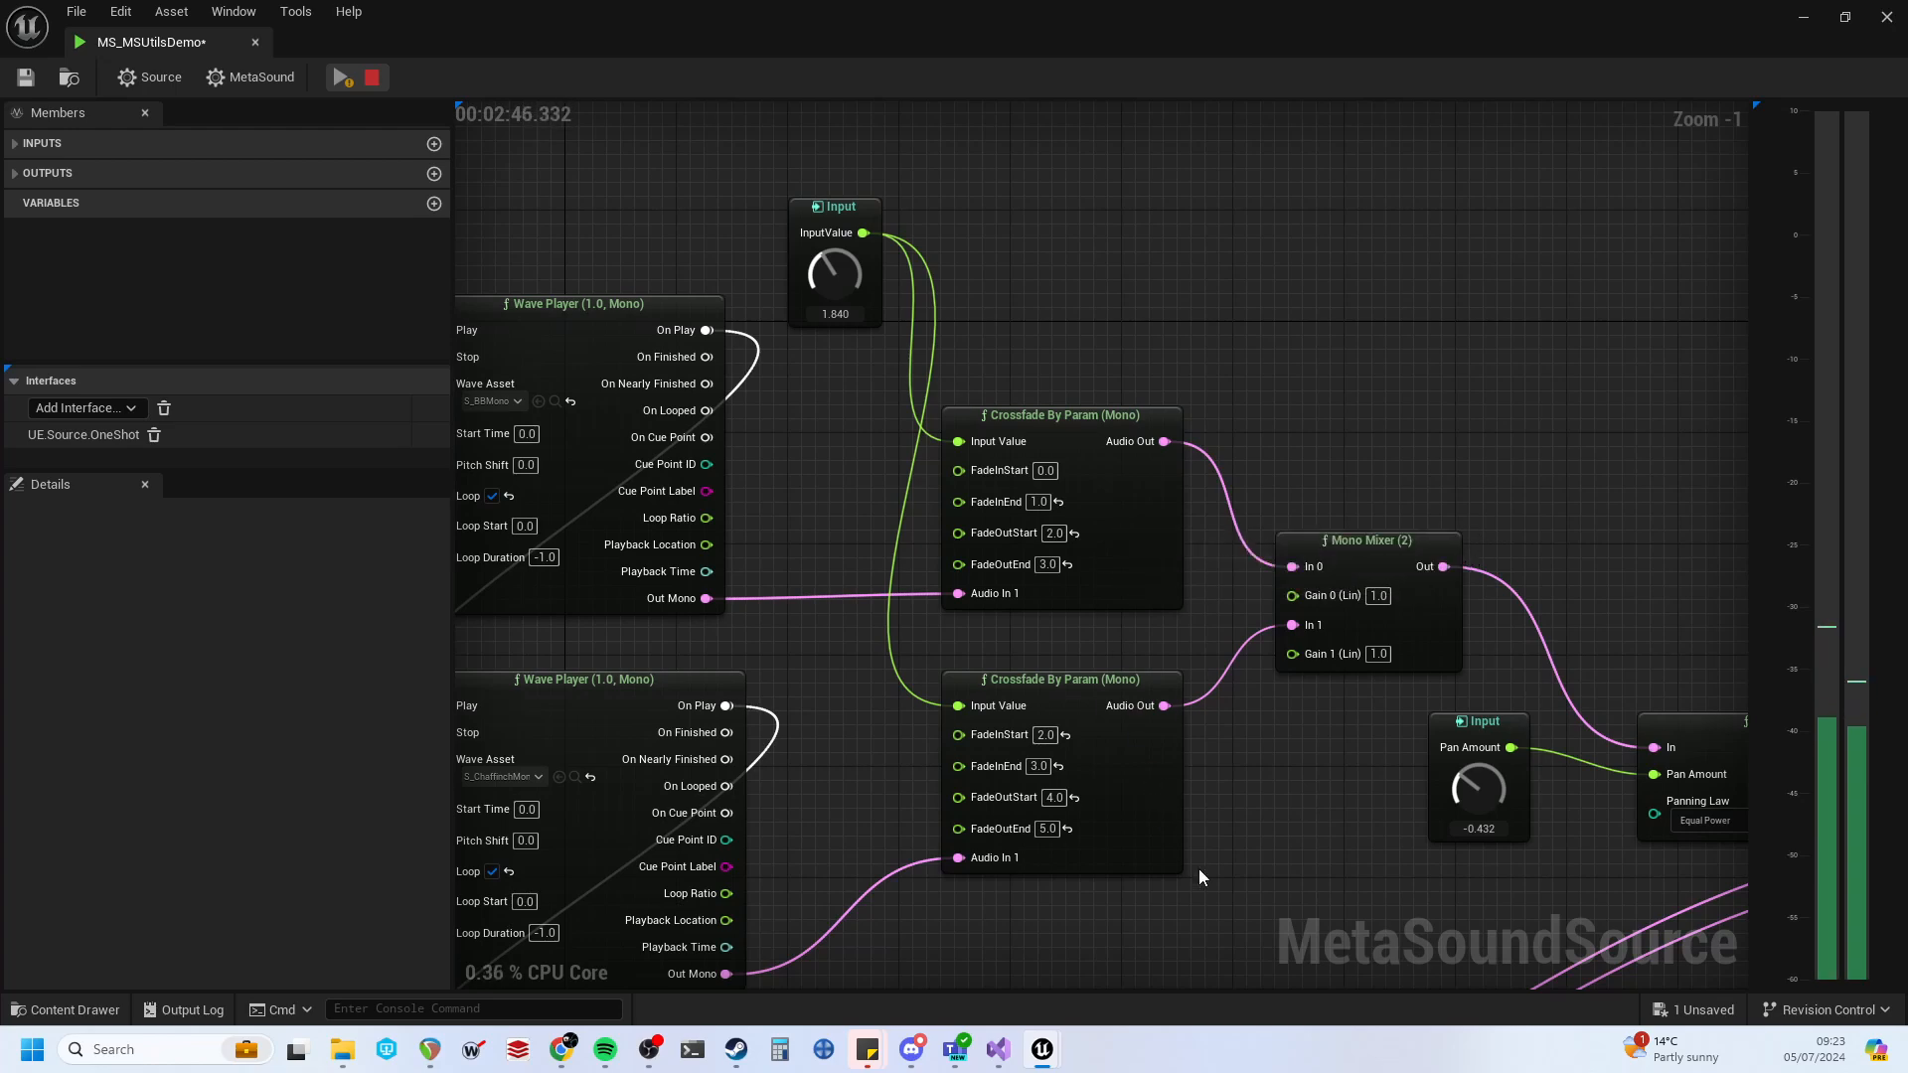
right_drag(1198, 868, 1199, 737)
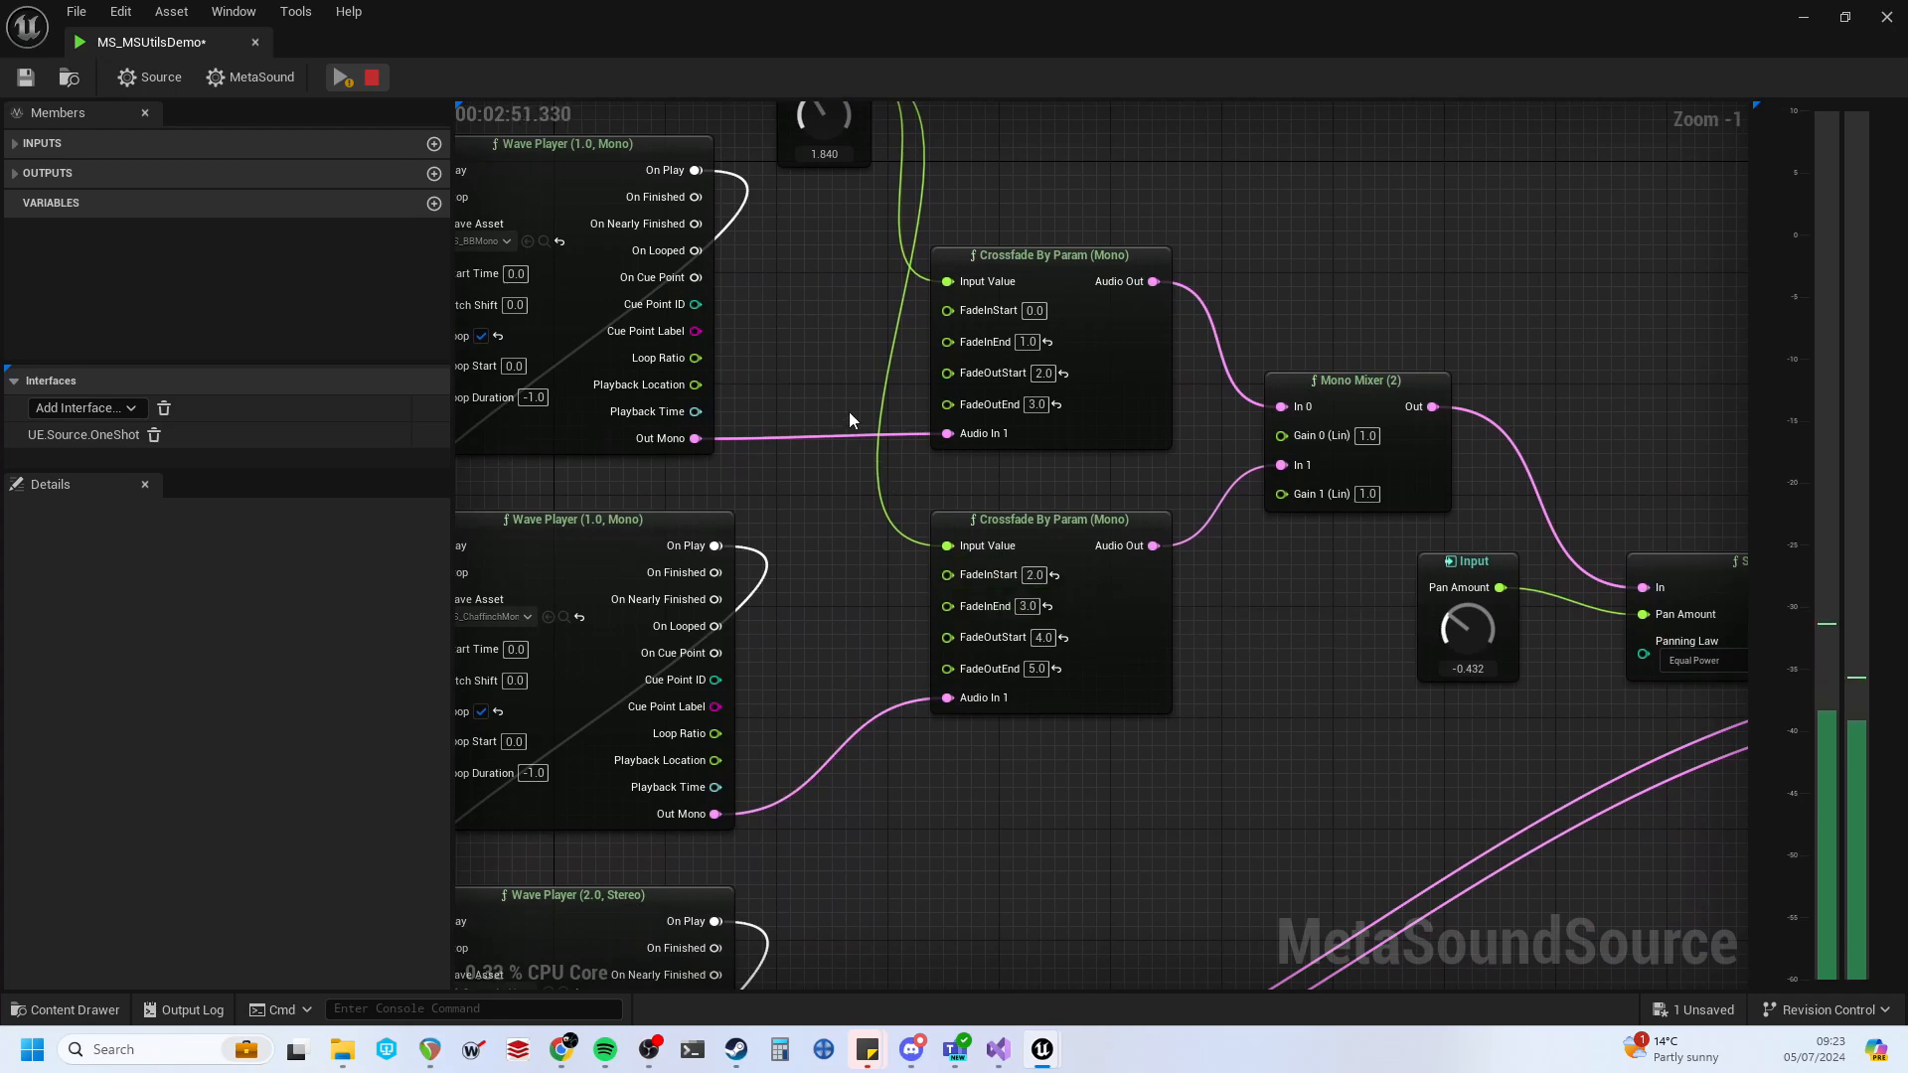
right_drag(849, 418, 869, 522)
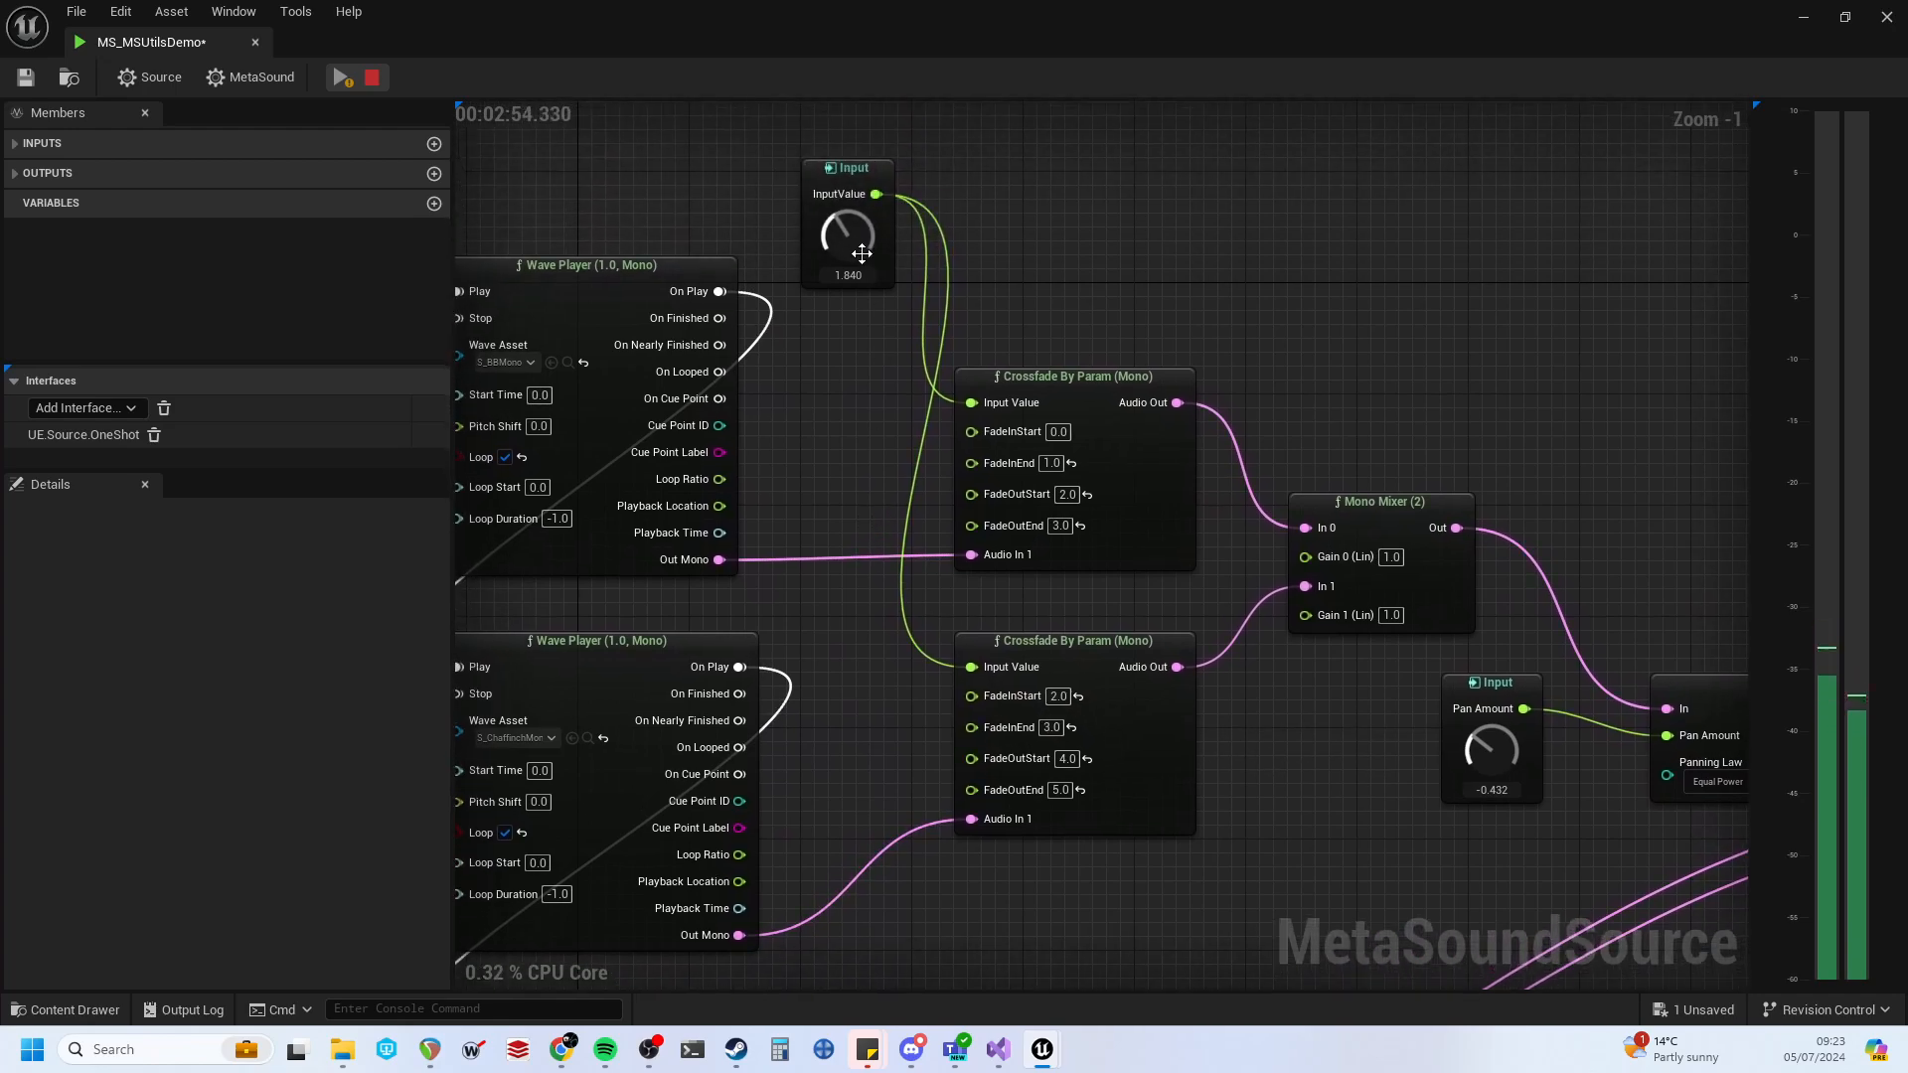
drag(856, 248, 837, 87)
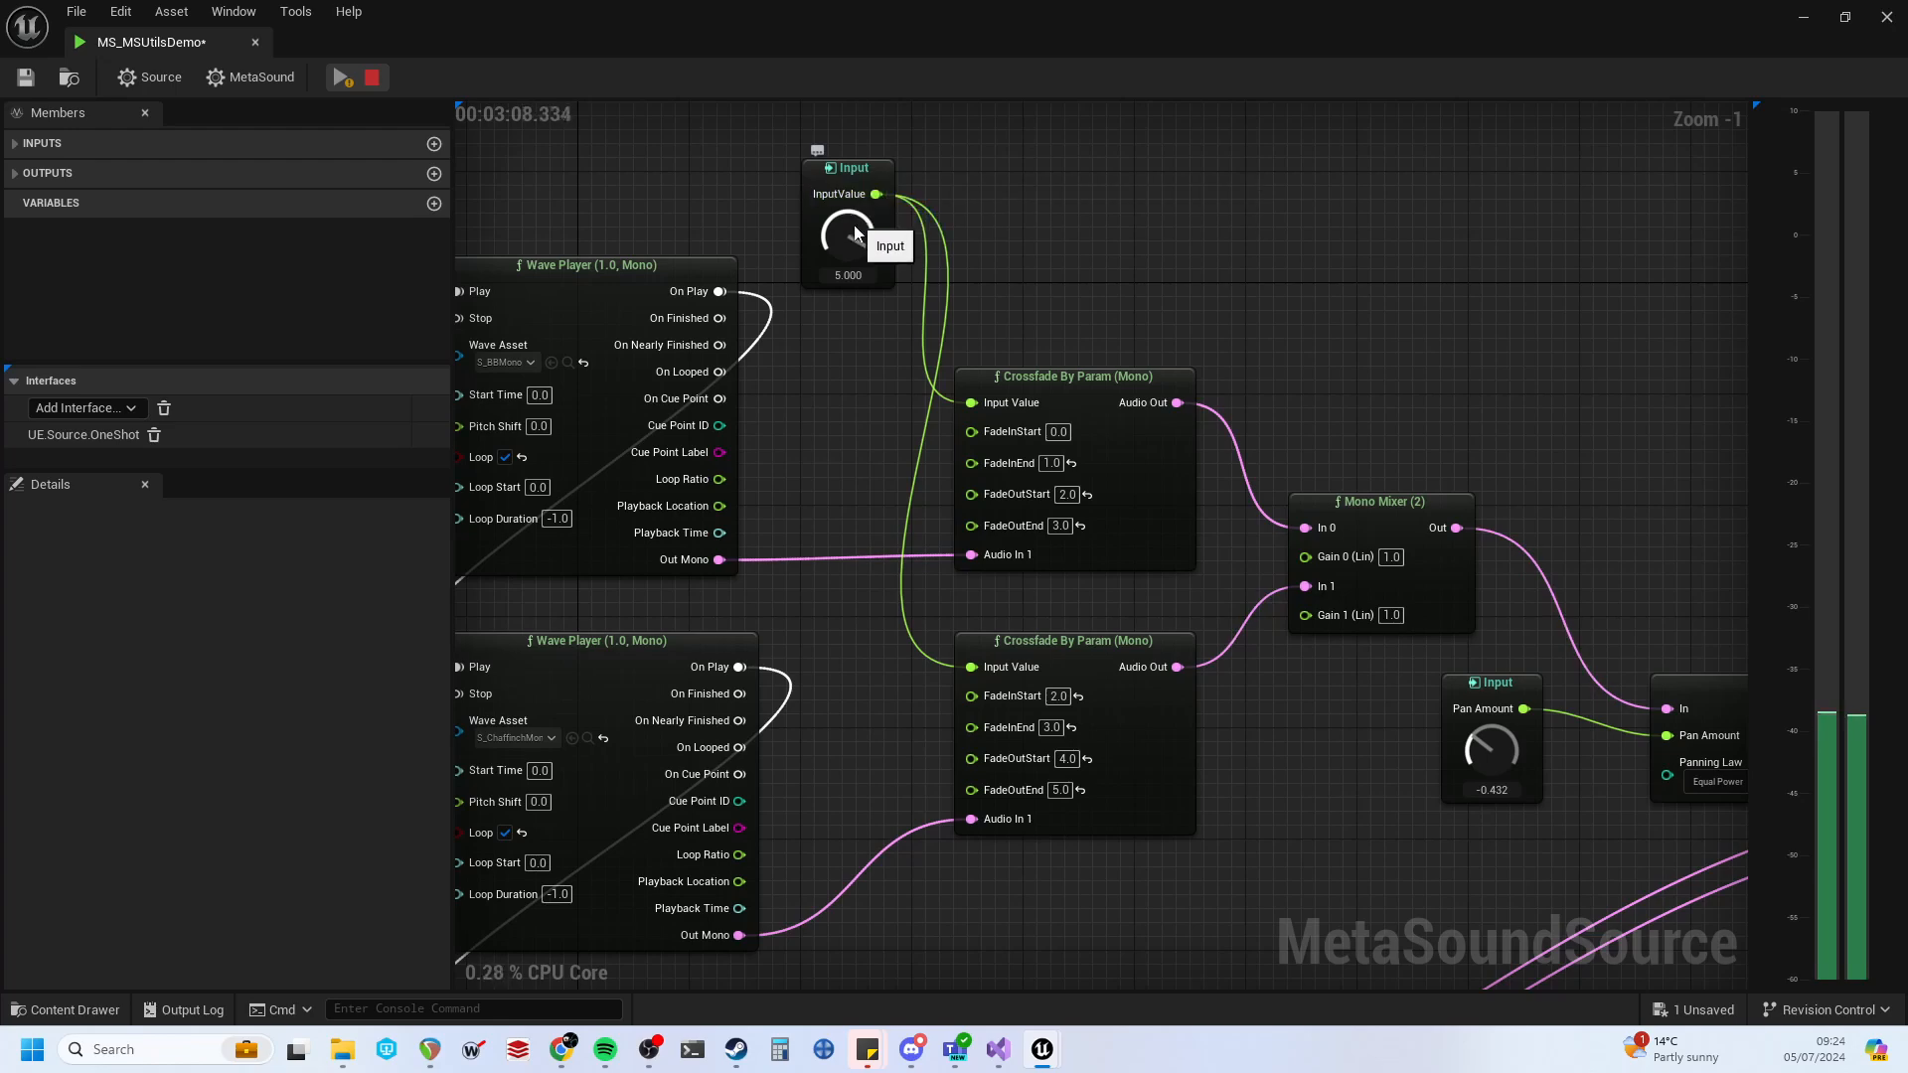
drag(854, 236, 895, 386)
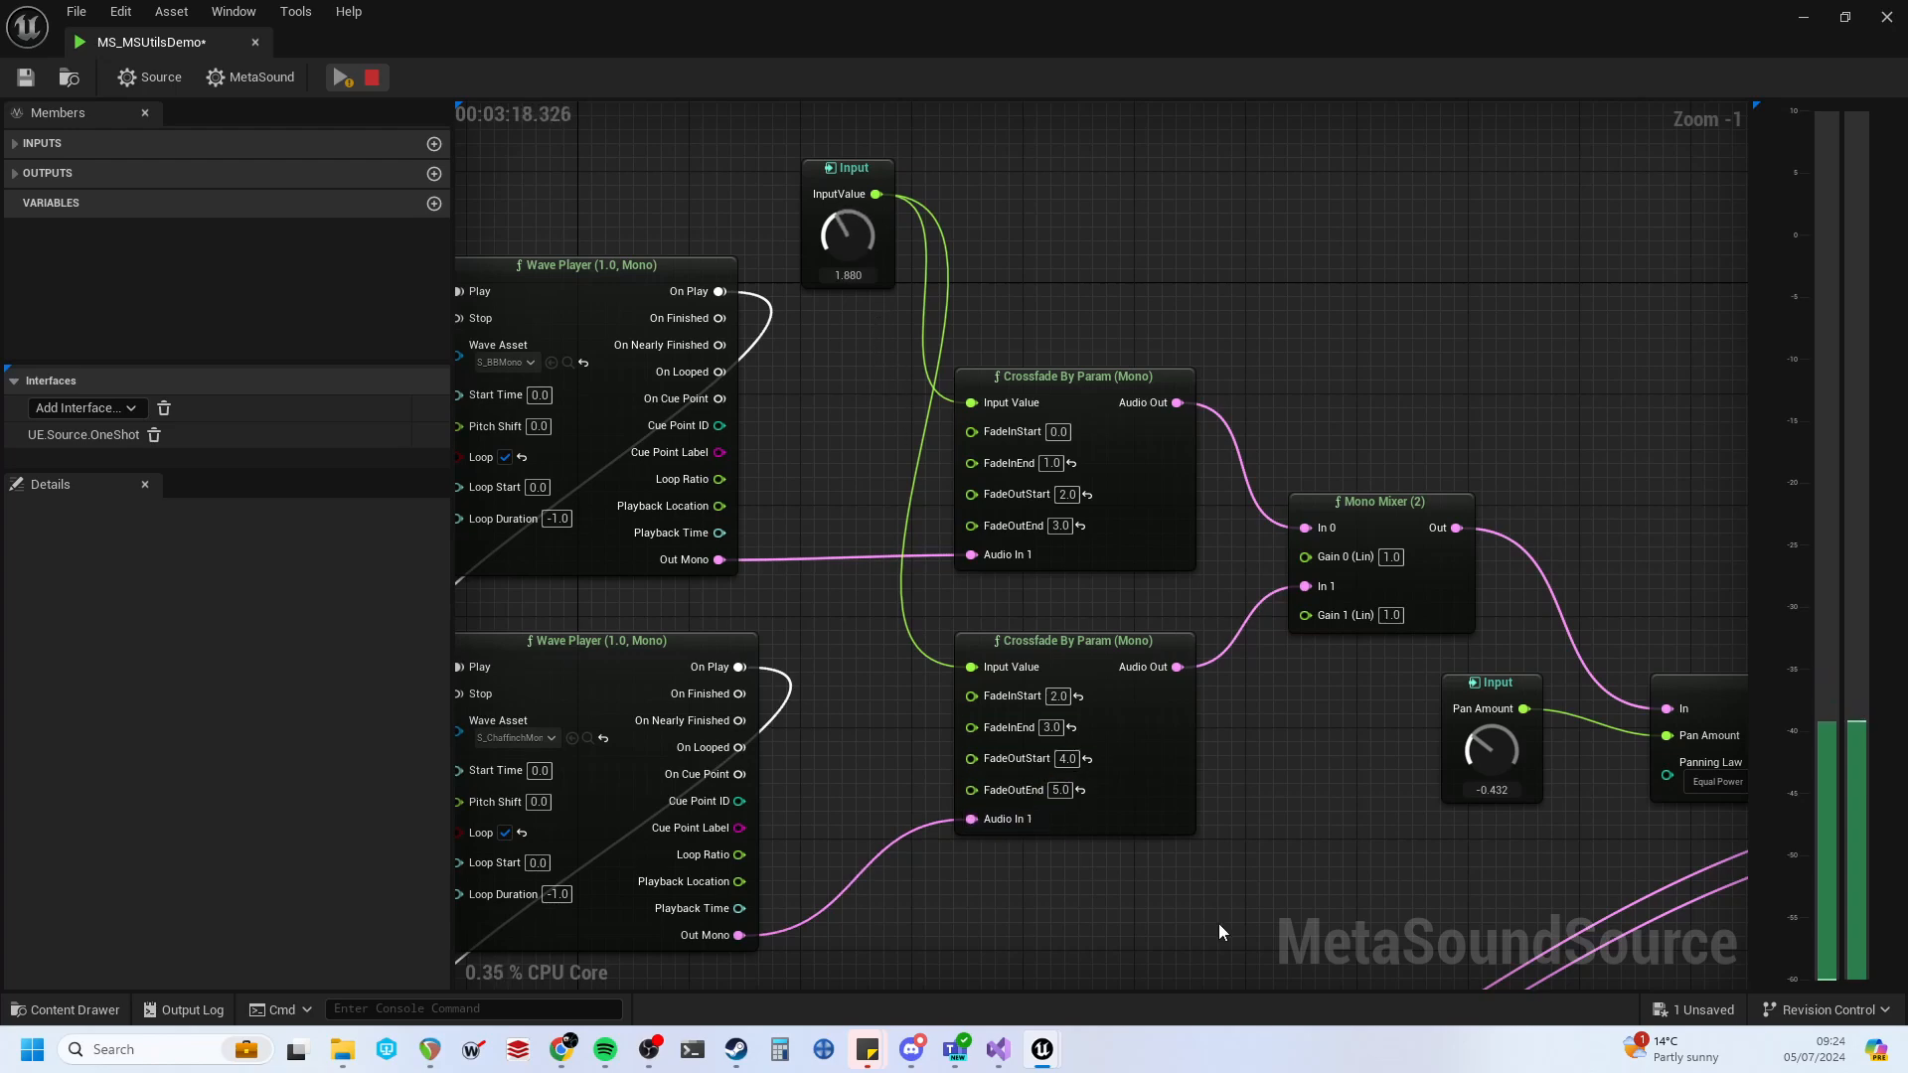
right_drag(1216, 925, 1123, 830)
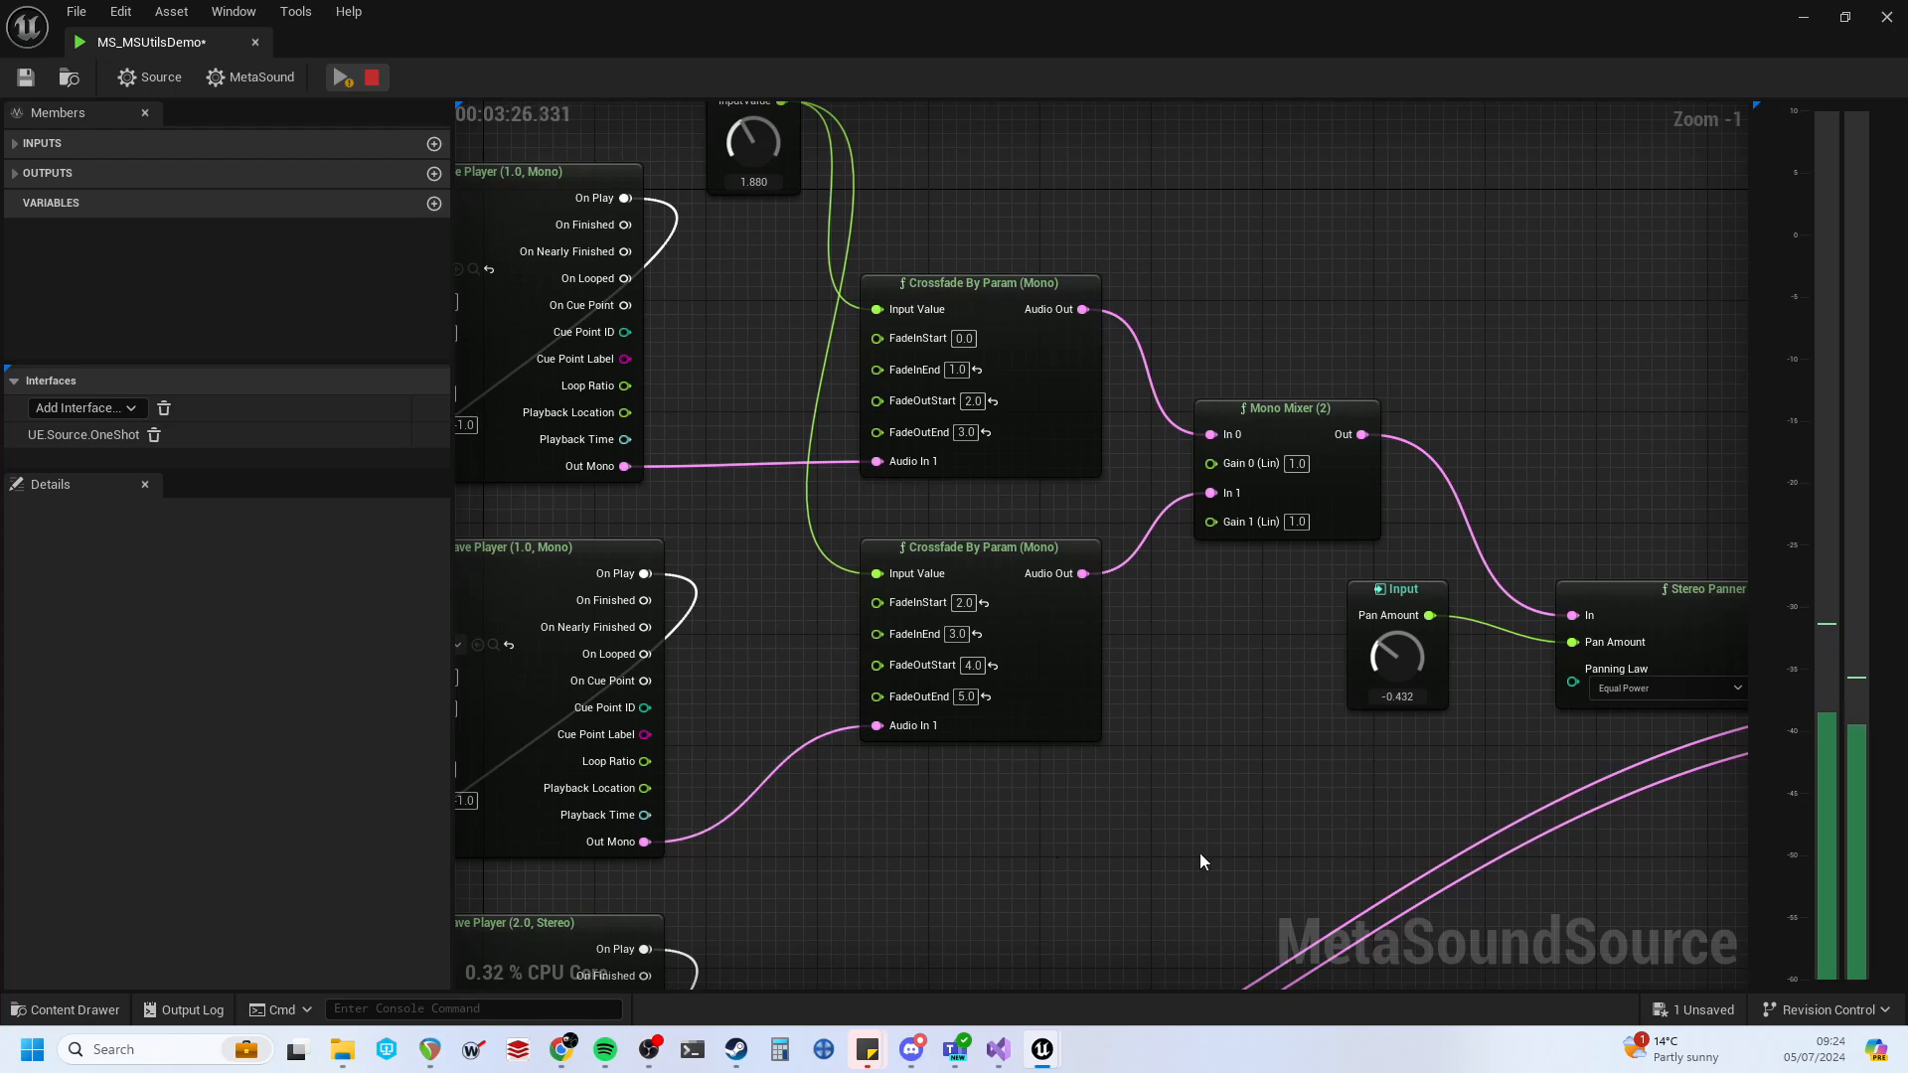
Fade the audio out by triggering the FadeOut input connected to the Simple Fade Out node.
right_drag(1200, 855, 691, 792)
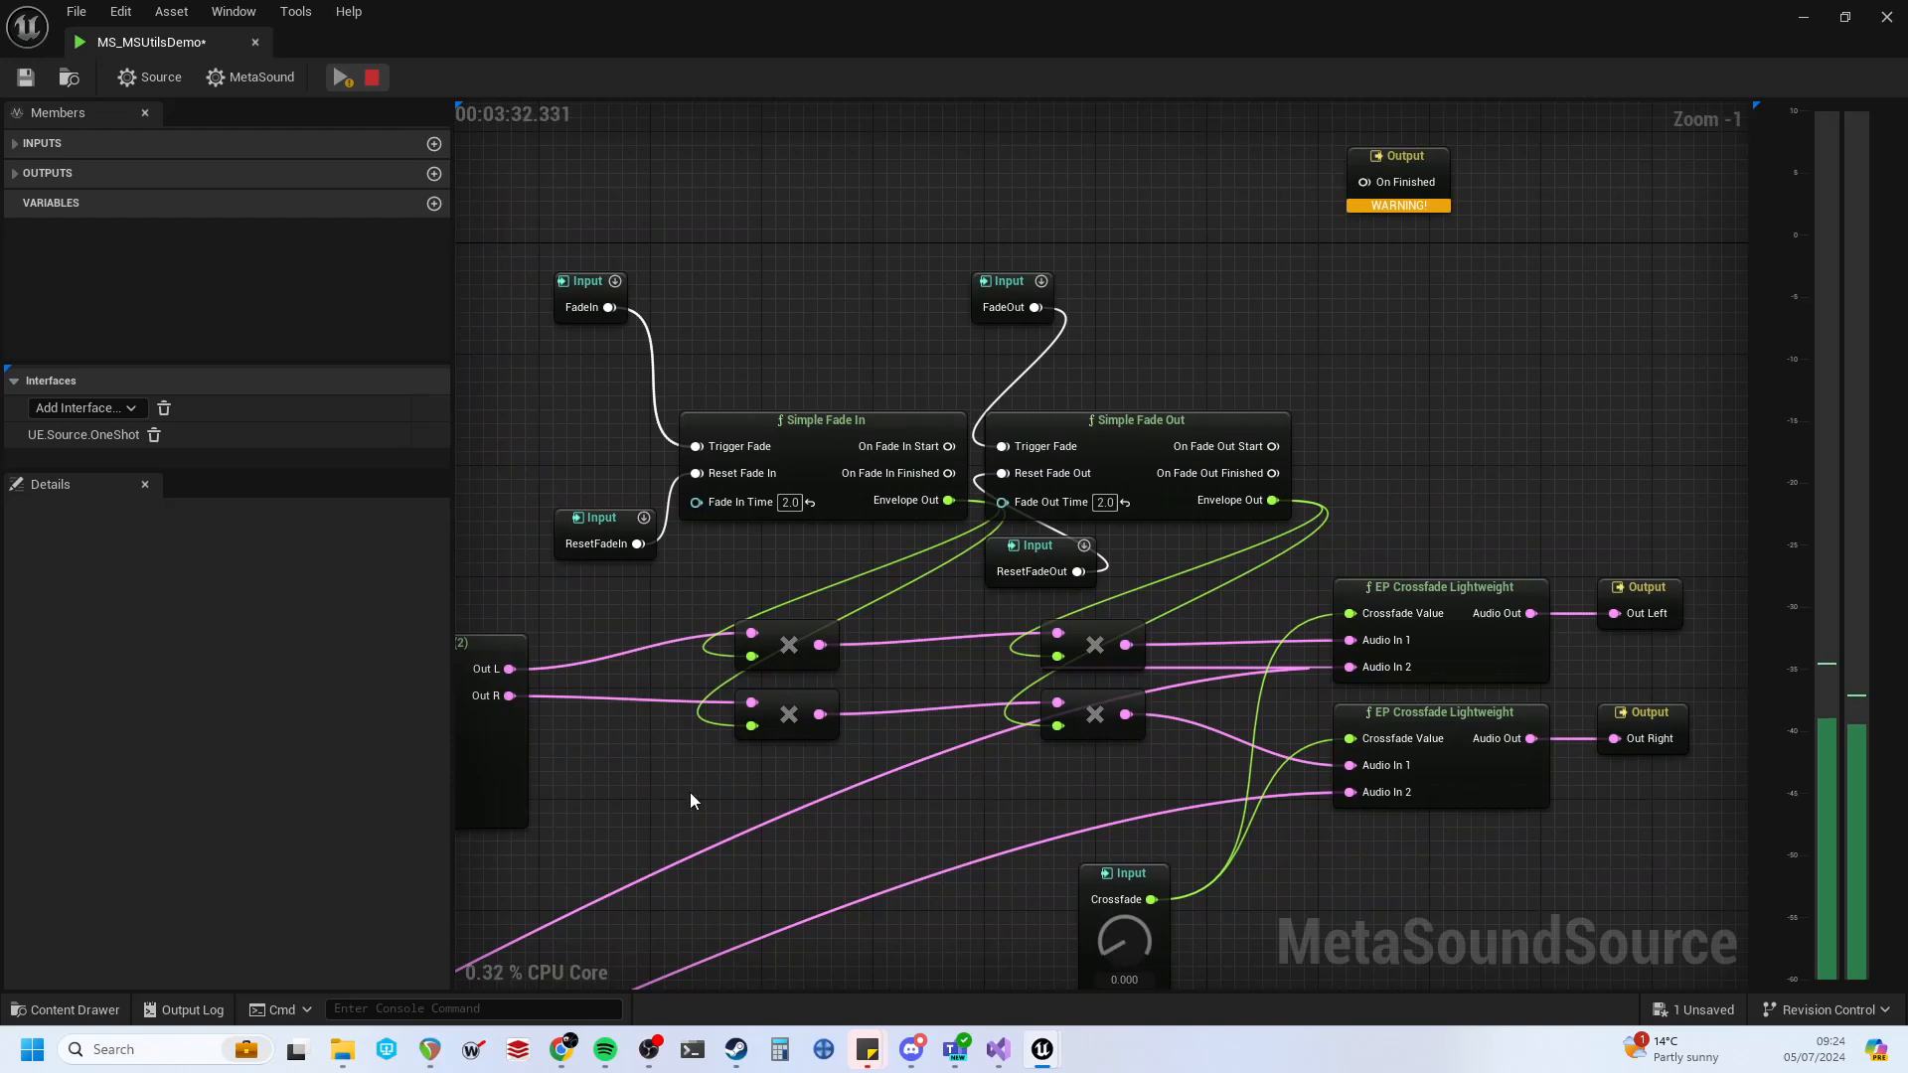
click(1045, 282)
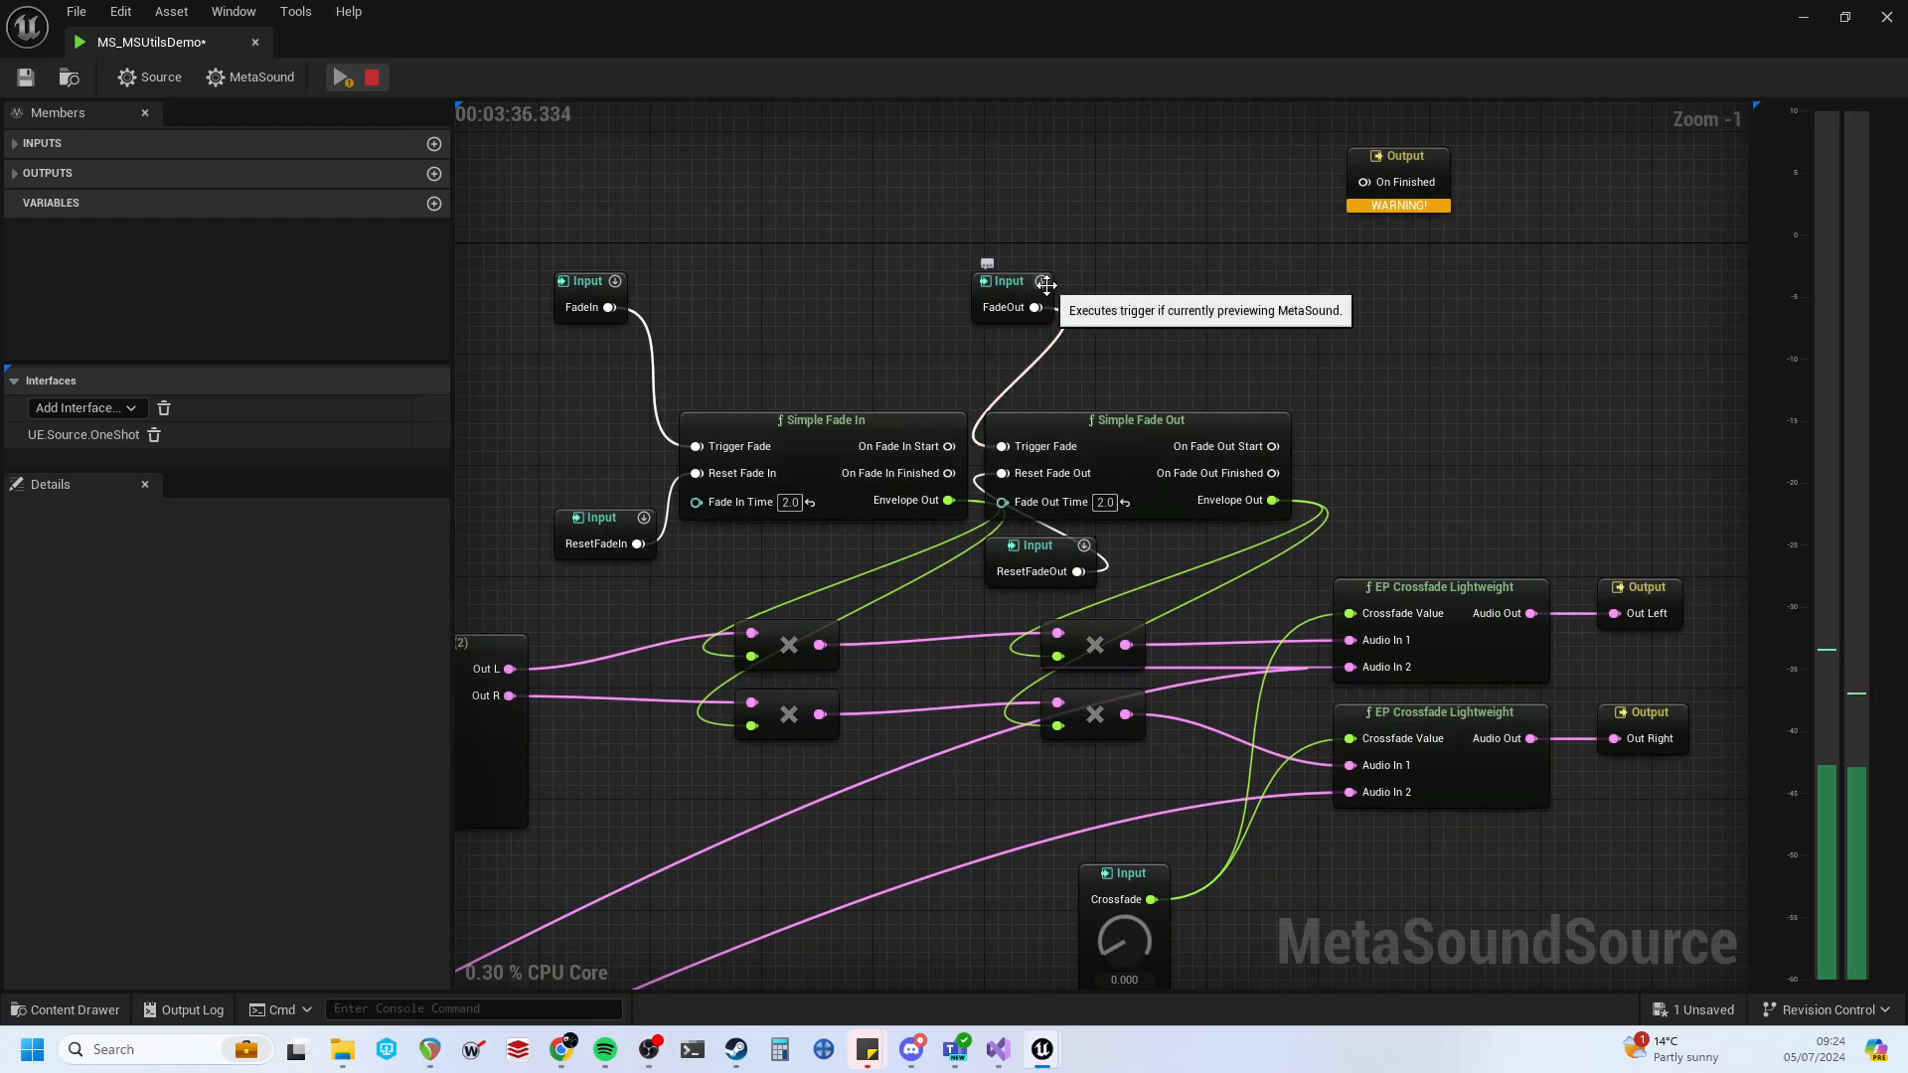
Reset both fades with the ResetFadeIn and ResetFadeOut triggers and fade the audio in again with the FadeIn trigger.
click(647, 520)
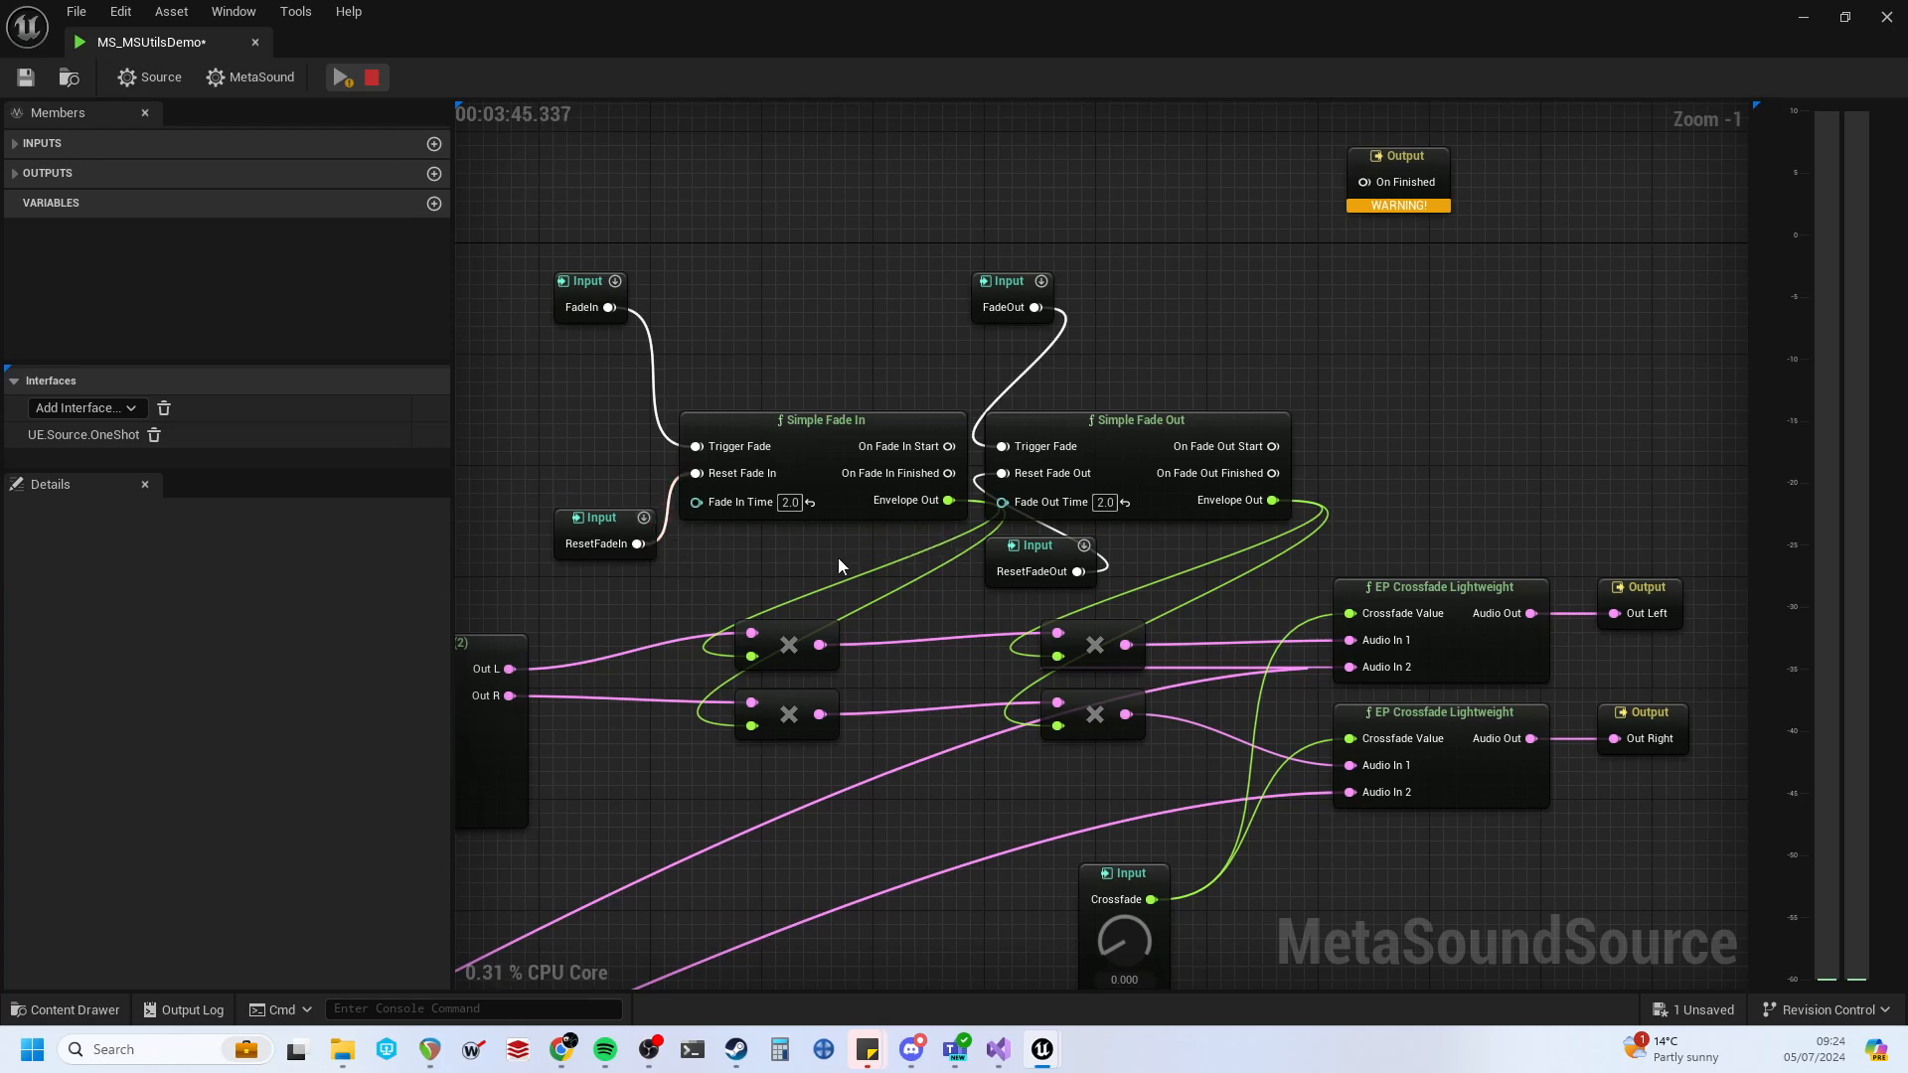
click(1087, 546)
click(618, 281)
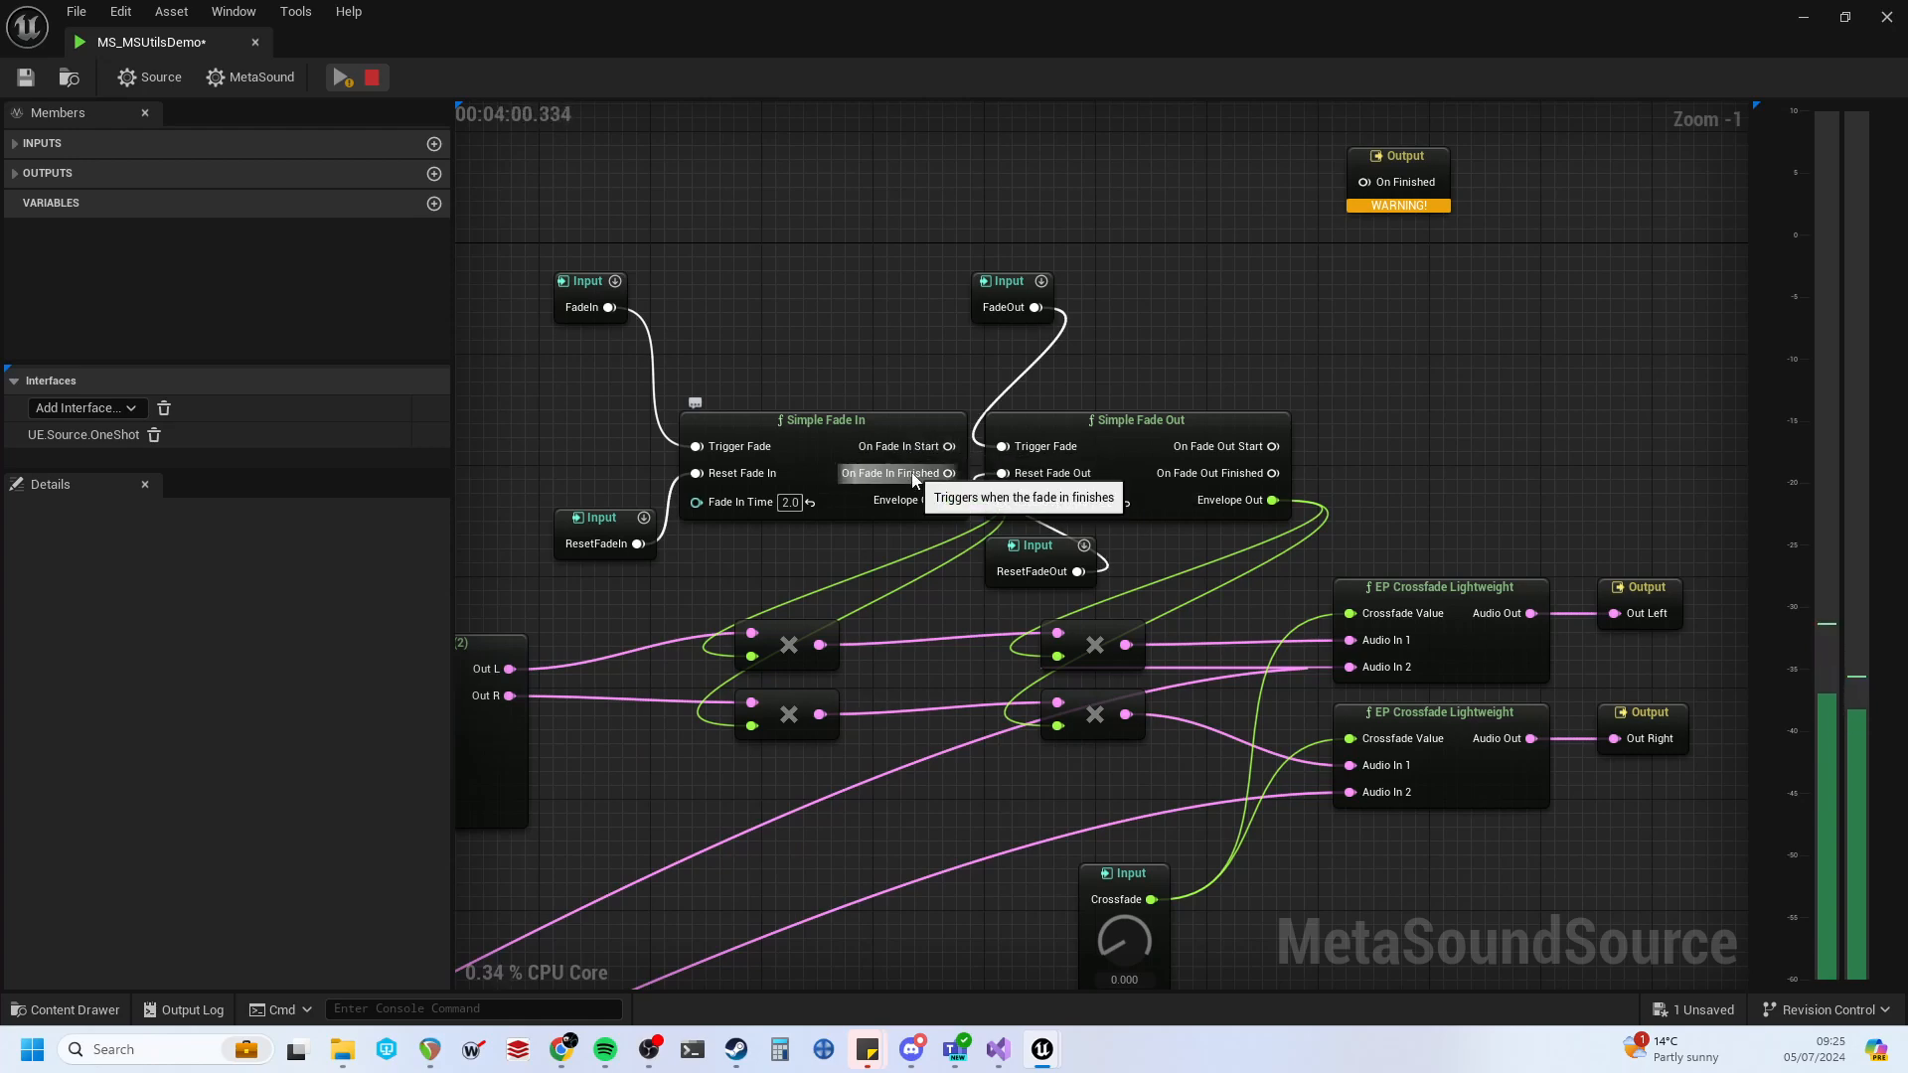
Raise the Crossfade input feeding both EP Crossfade Lightweight nodes to 1.000 to blend over to the second audio source.
right_drag(938, 852, 529, 597)
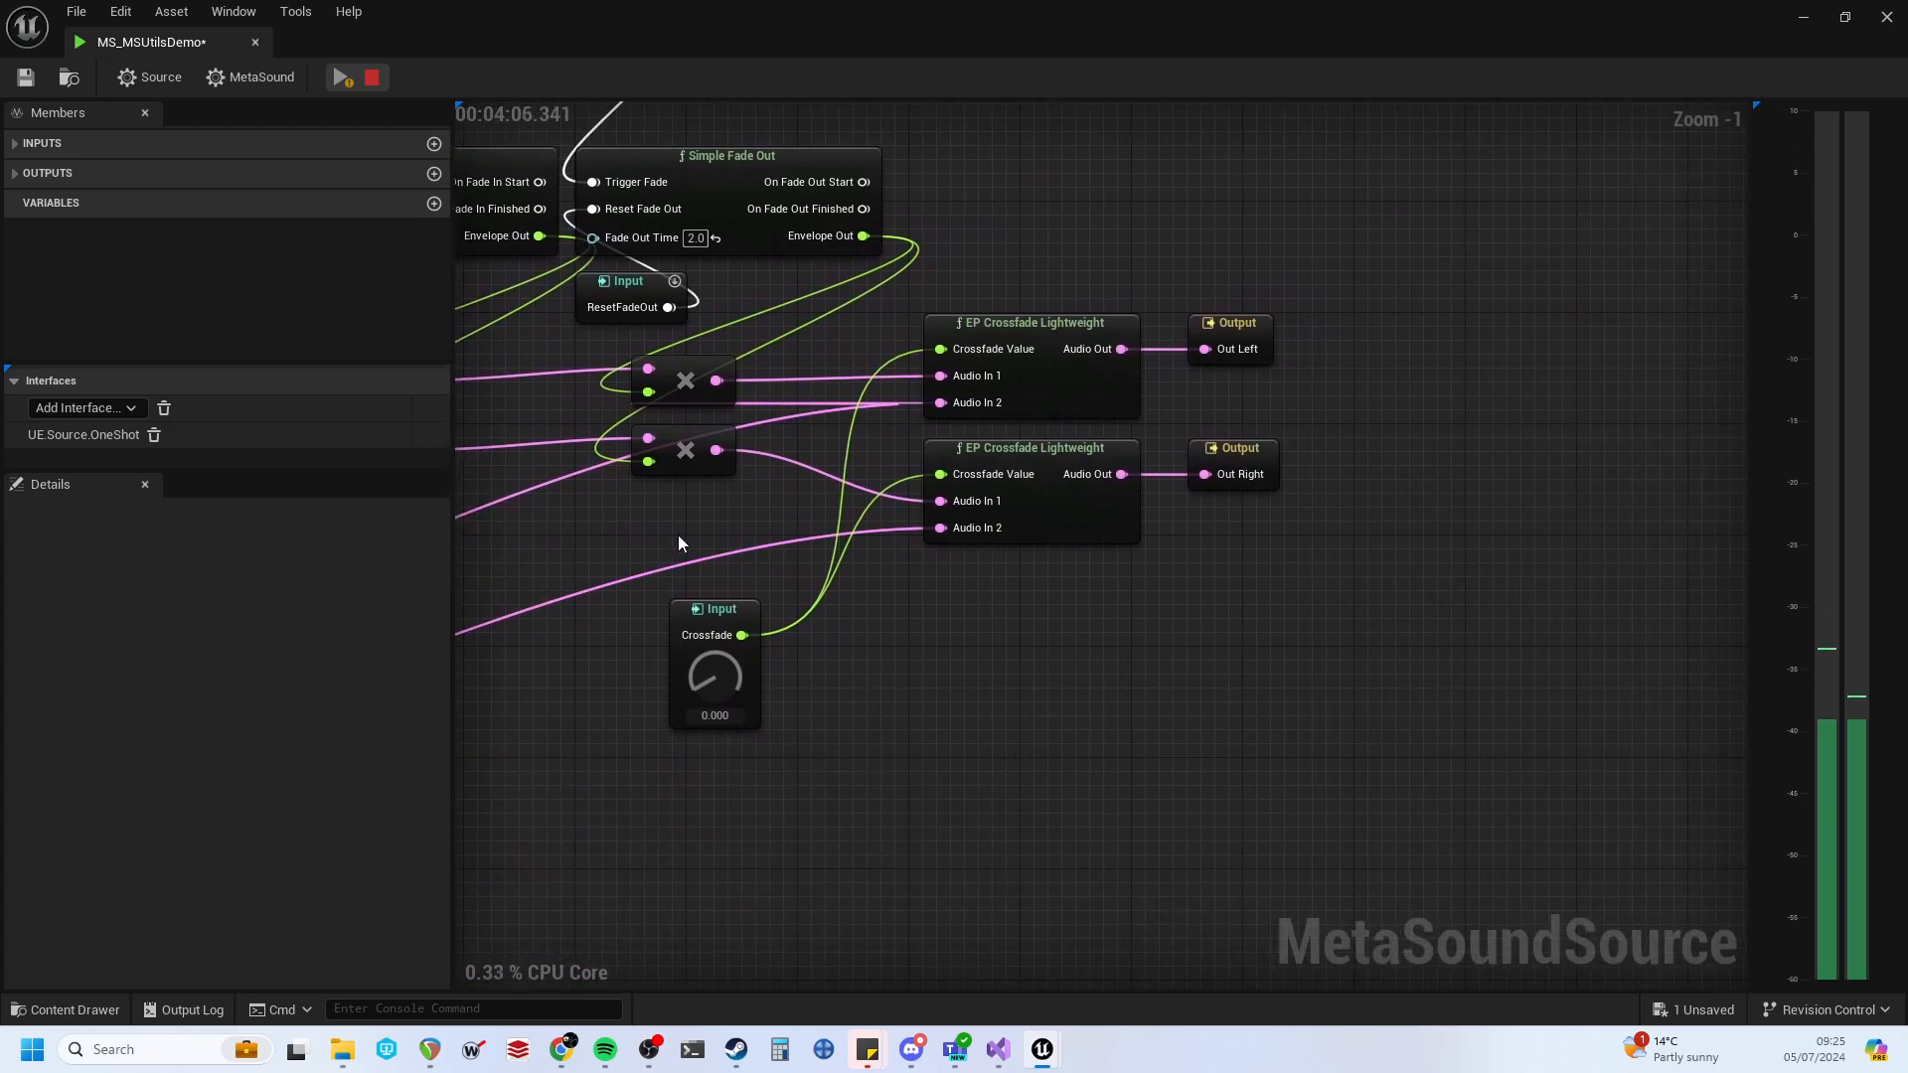
right_drag(679, 537, 695, 539)
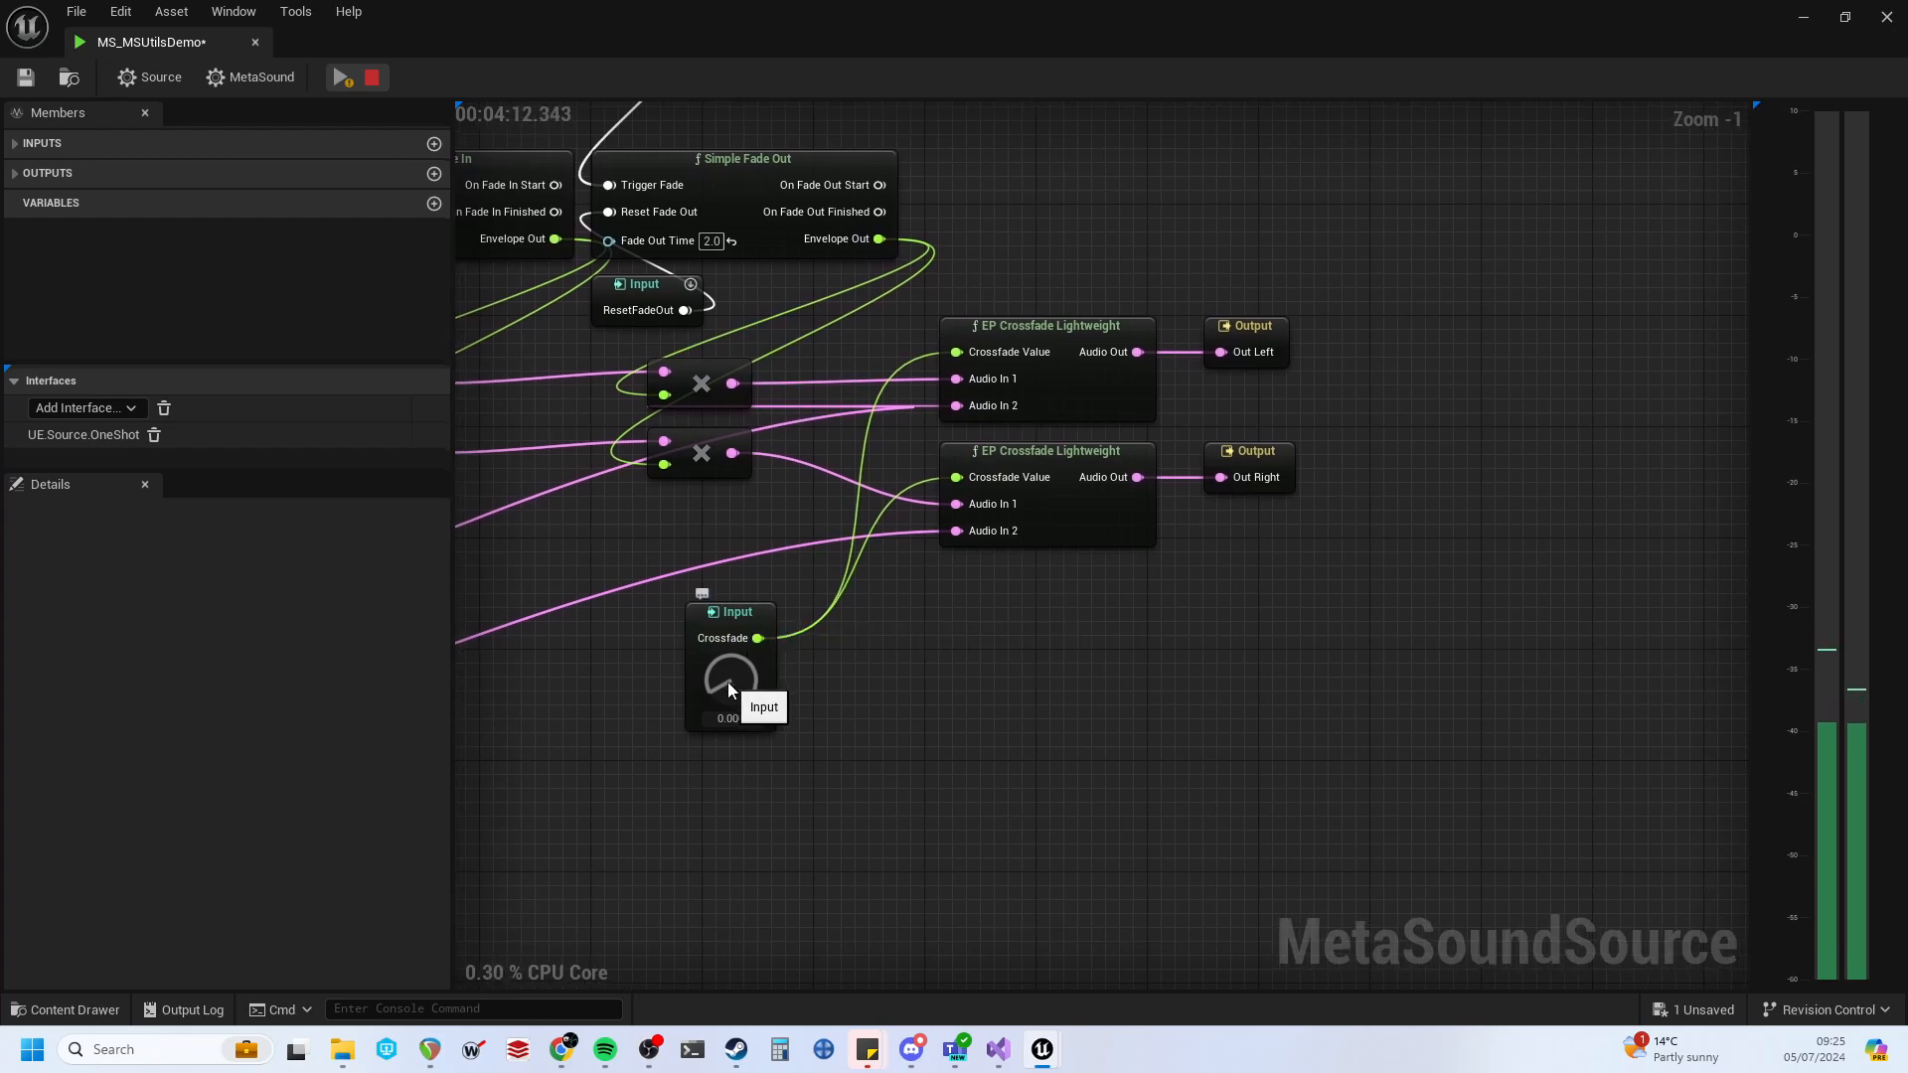
drag(729, 688, 693, 421)
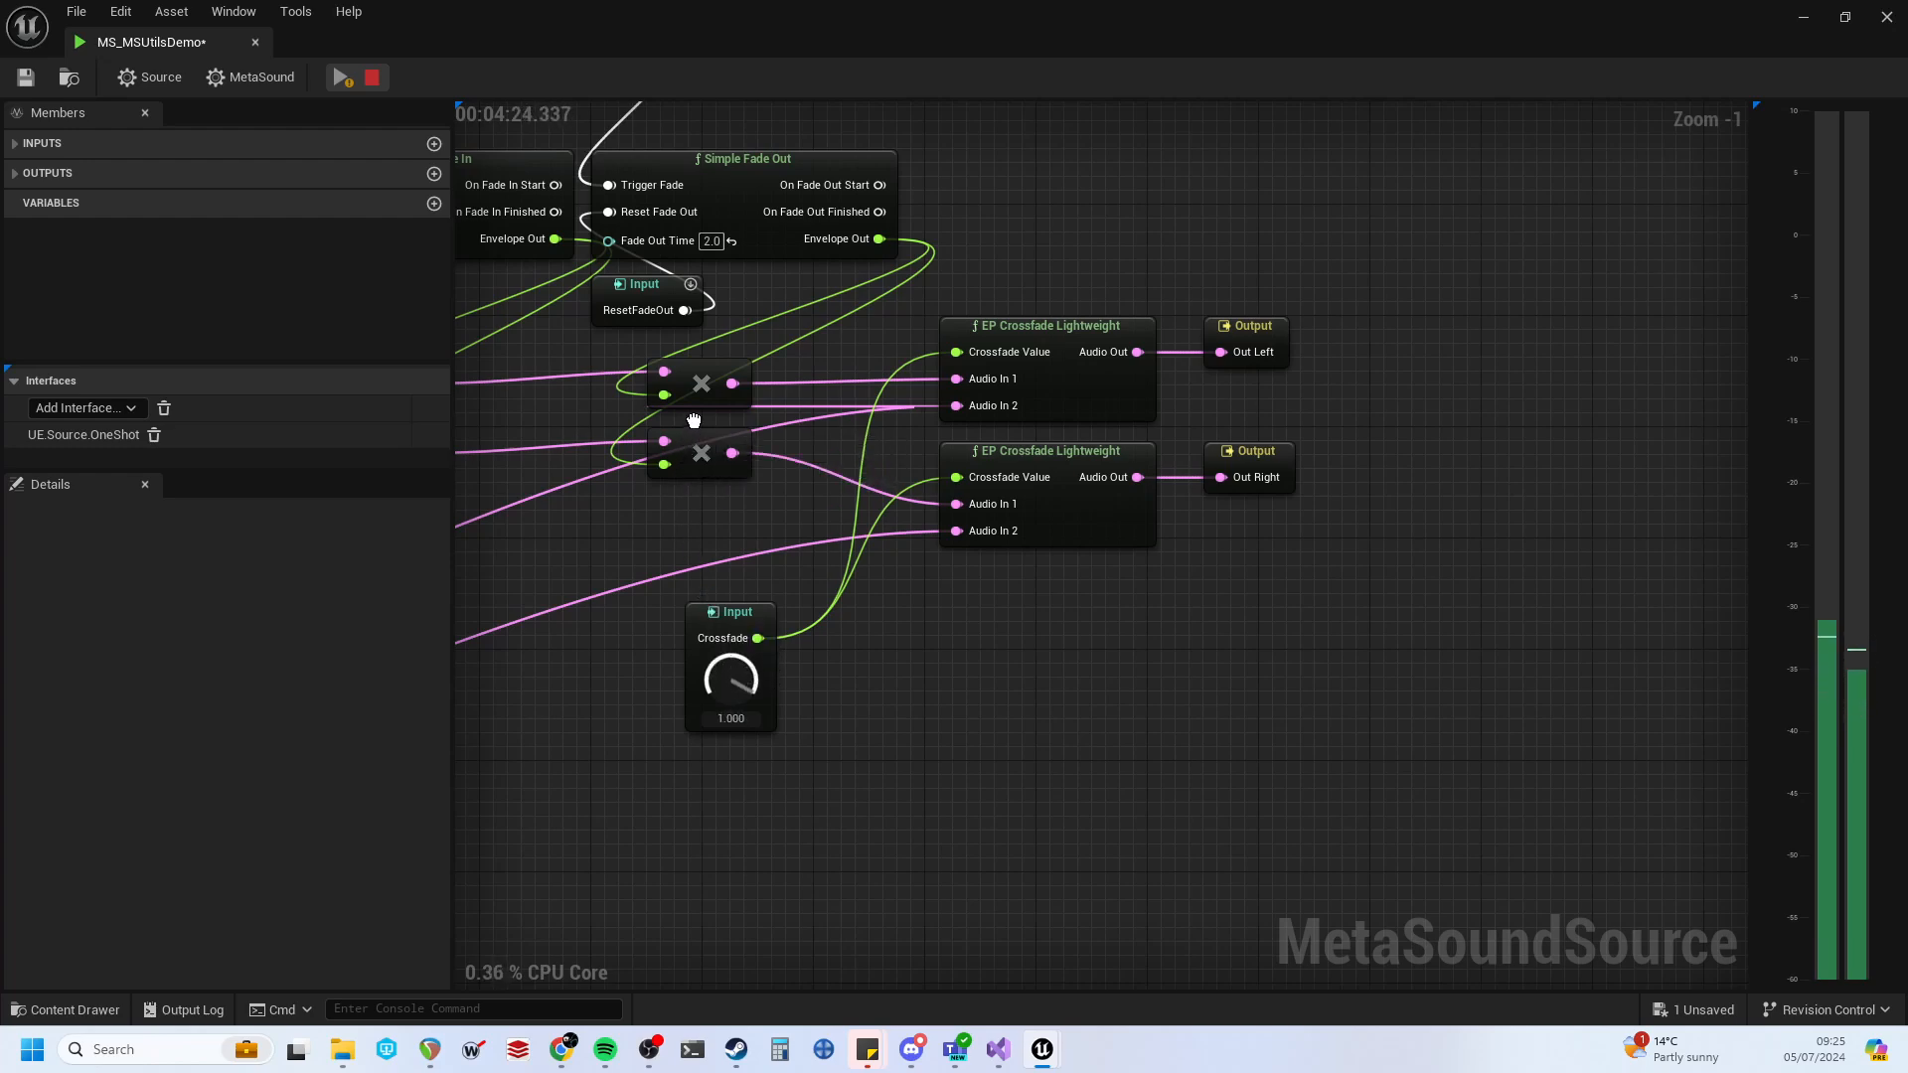